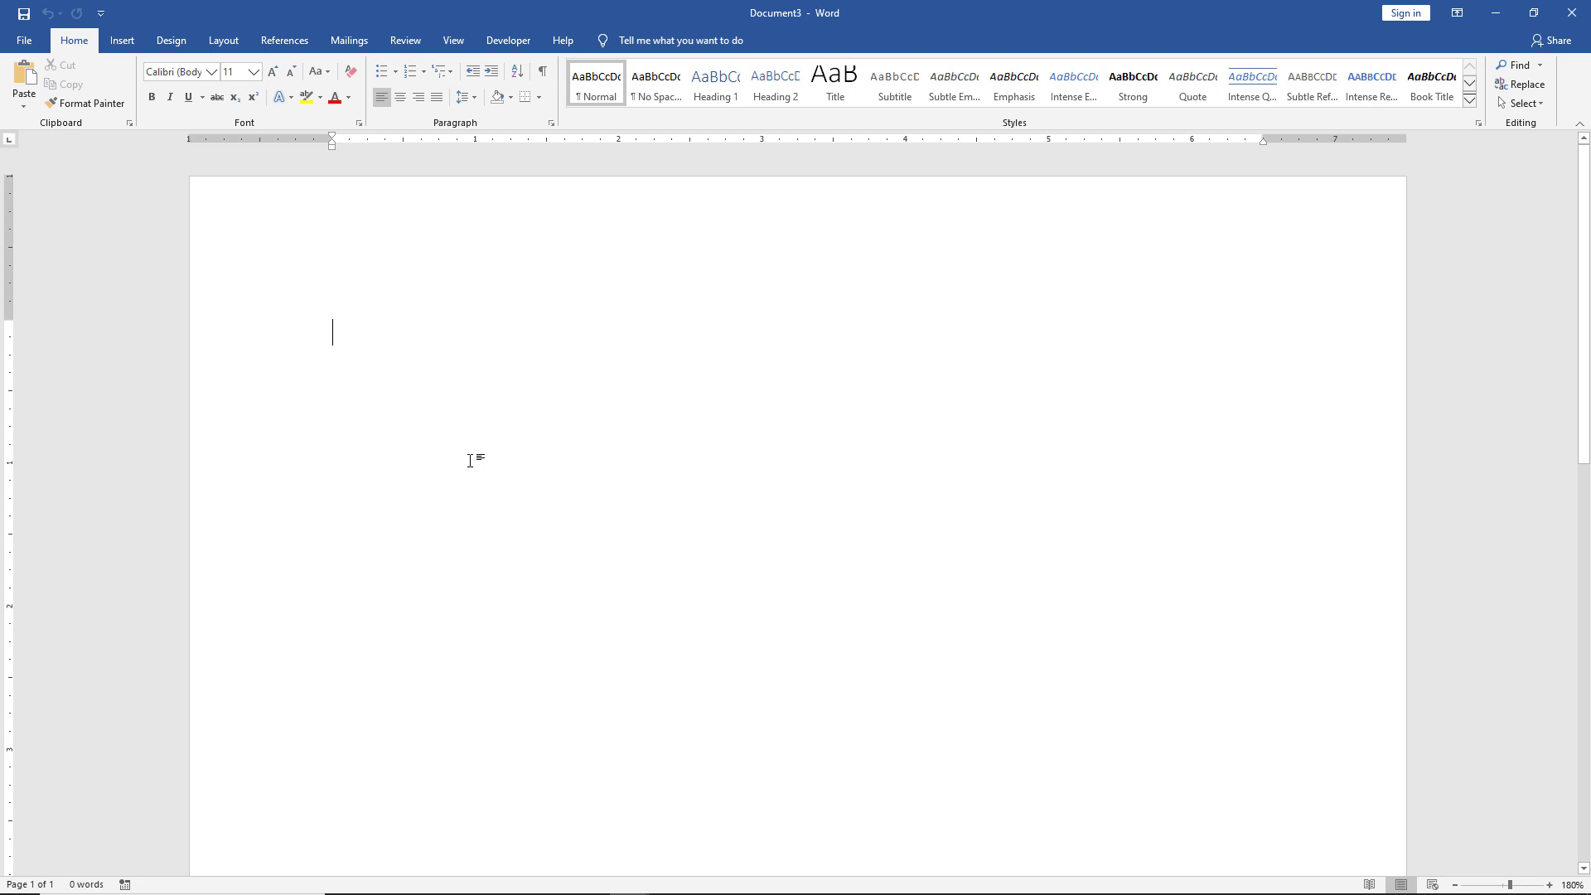
Switch the ribbon to the Mailings tab to reach the label tools
click(359, 46)
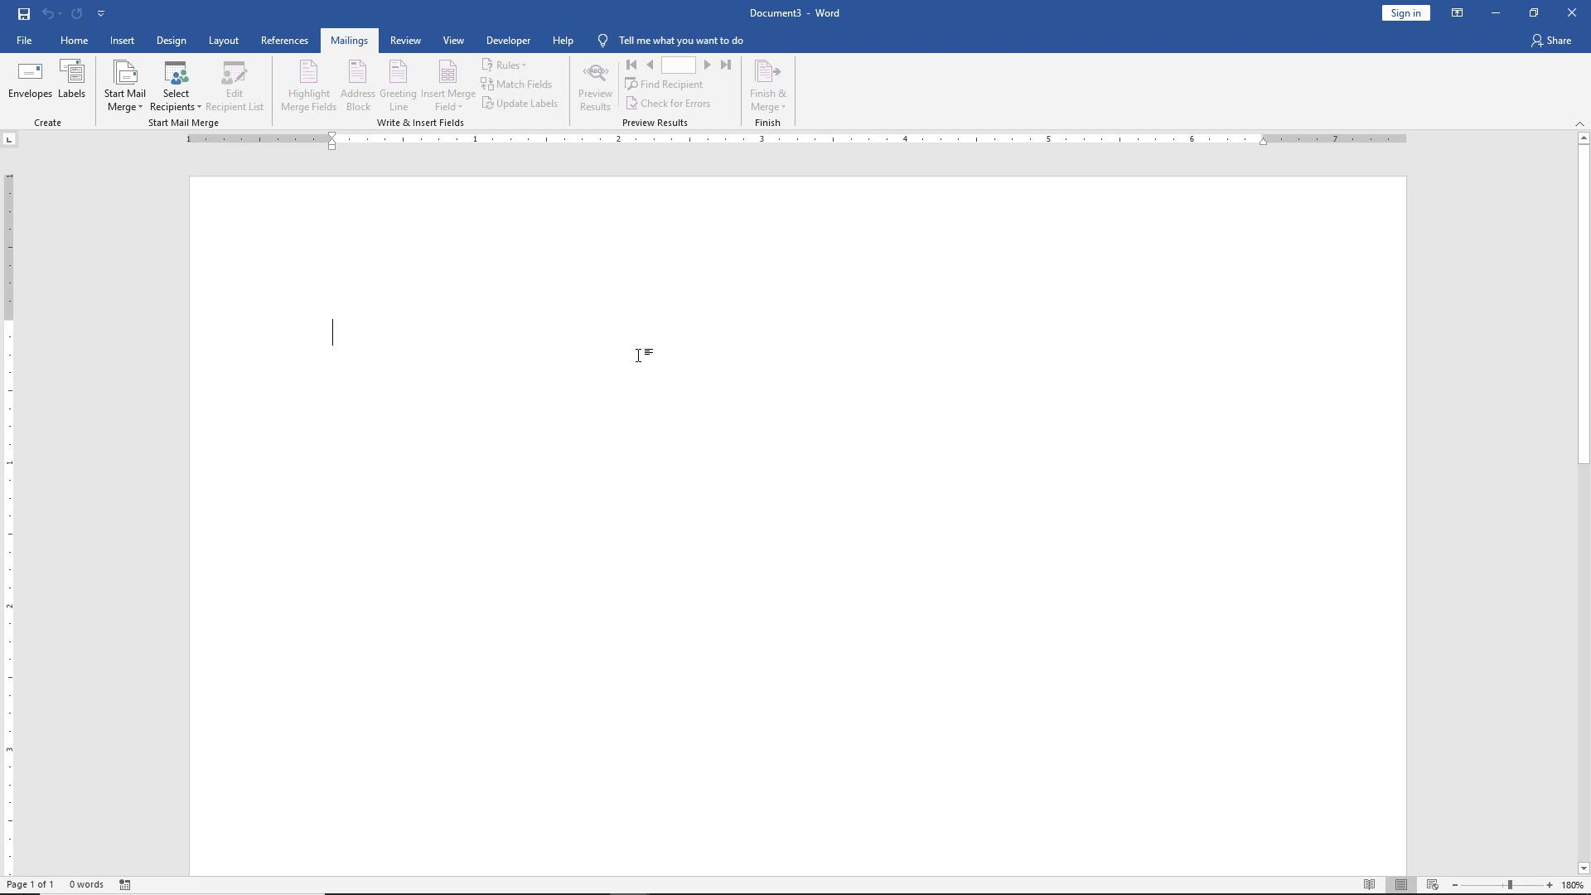
Enter the photographer's name, business name, website and e-mail as label text for a full page of the same label
click(69, 93)
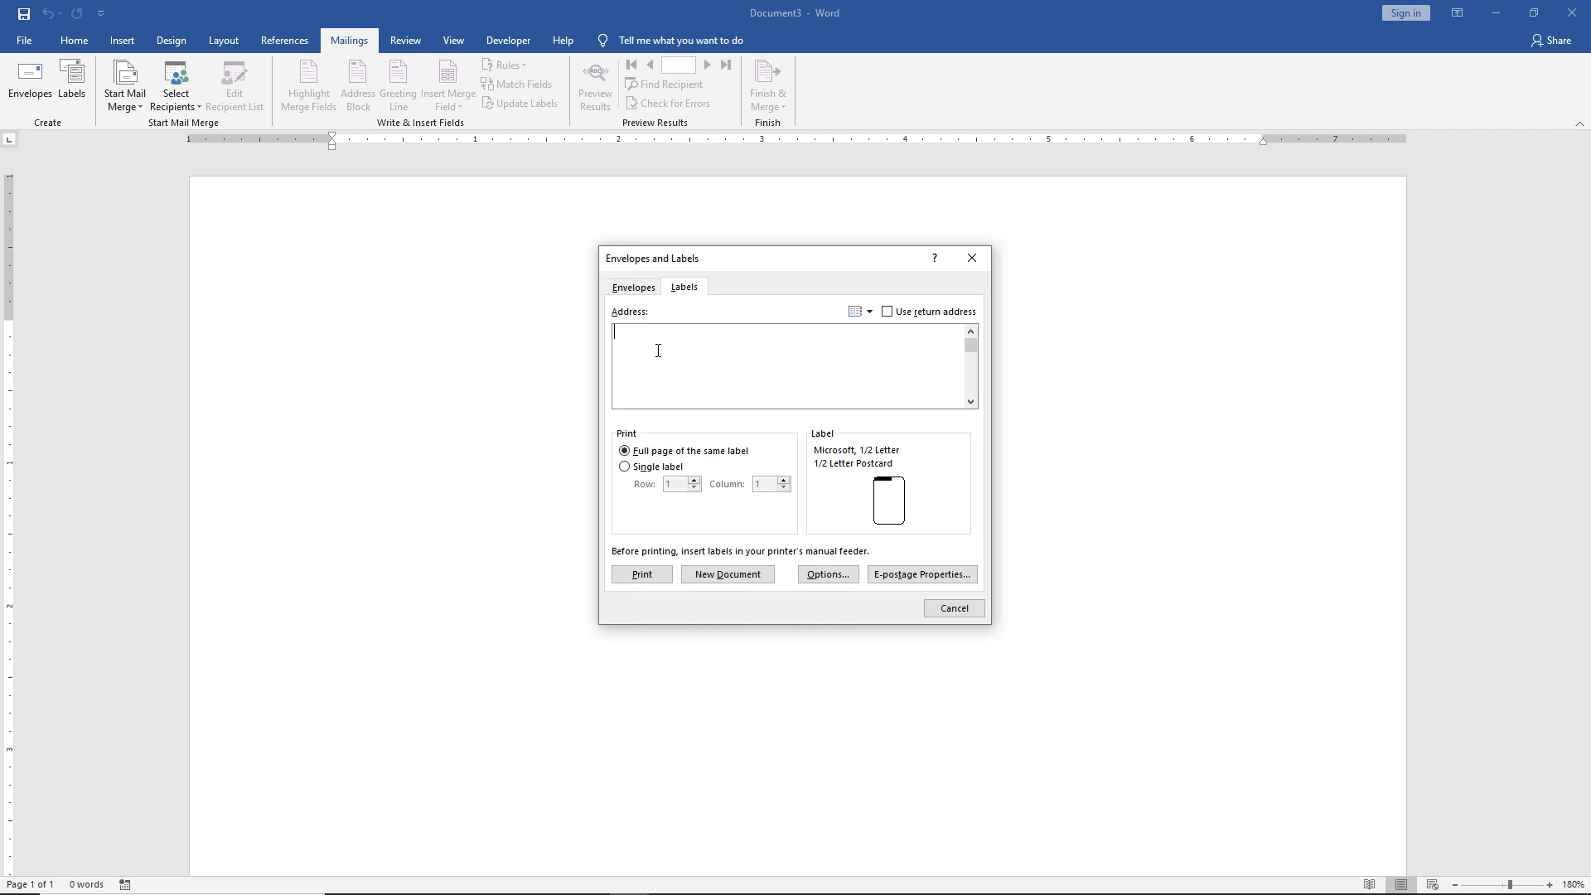
text(Ph)
text(otography )
text(by )
text(John Doe)
key(ctrl+v)
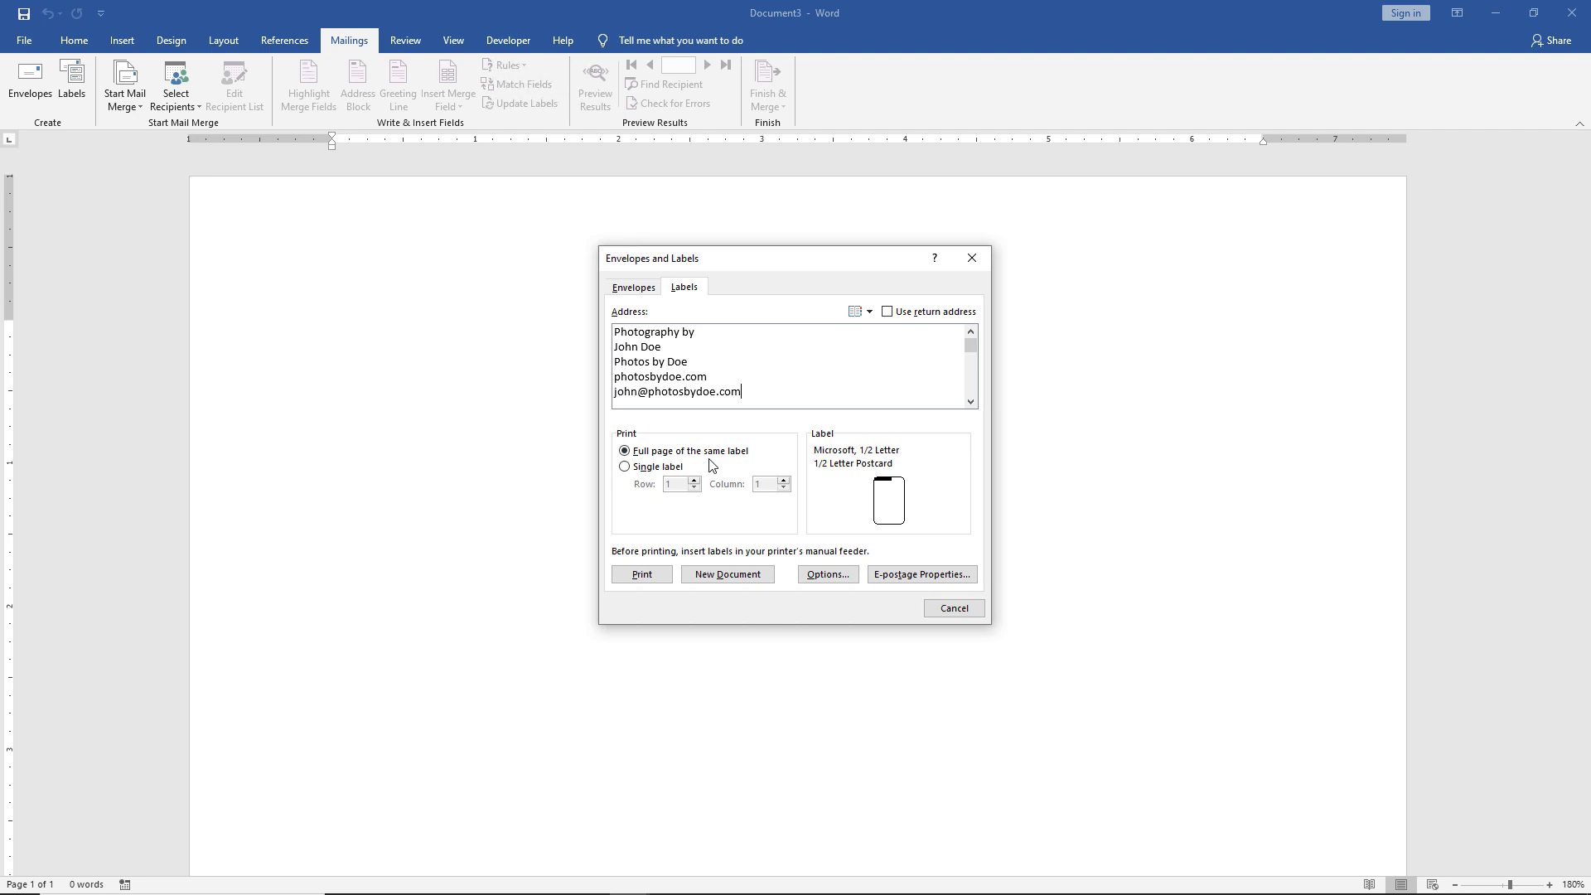
click(665, 469)
click(717, 455)
key(alt+a)
Open Label Options and keep Page printers with the default paper tray
click(888, 513)
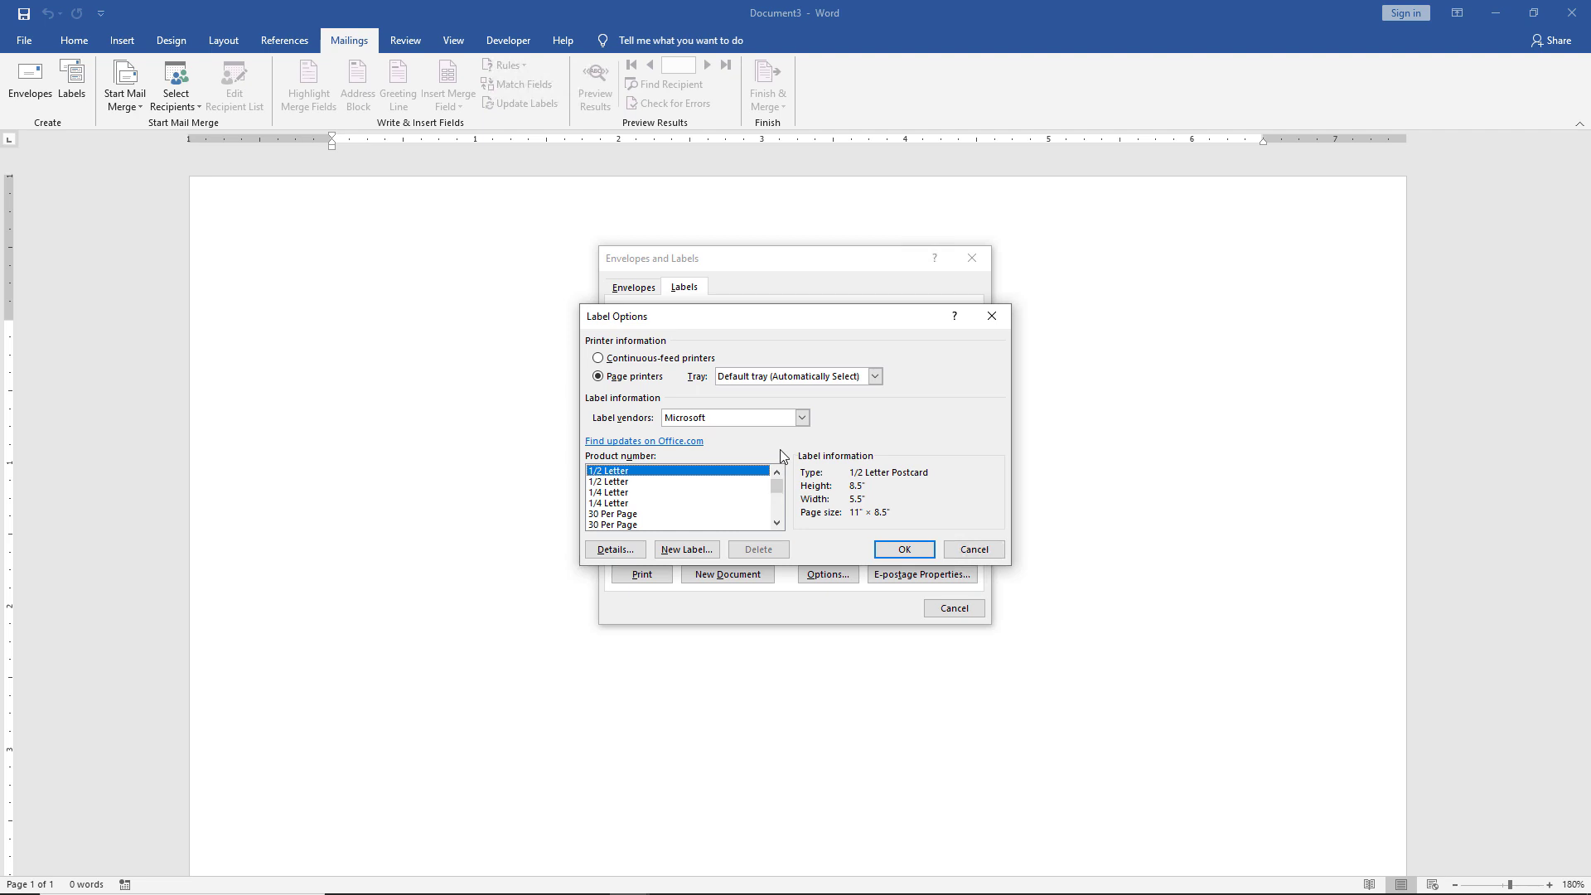
click(697, 358)
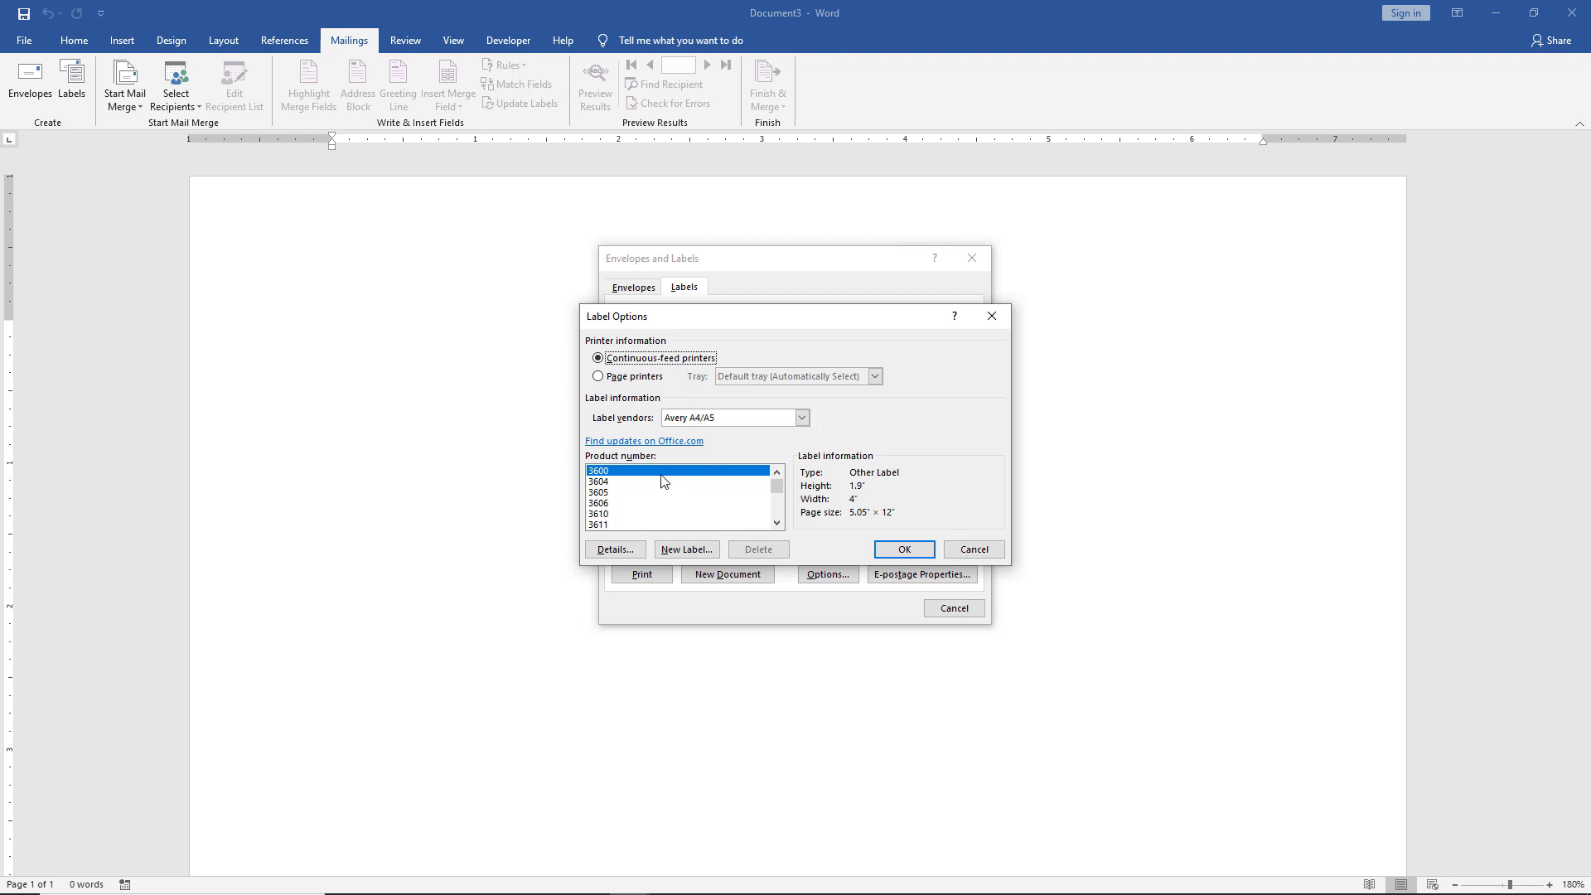
click(638, 377)
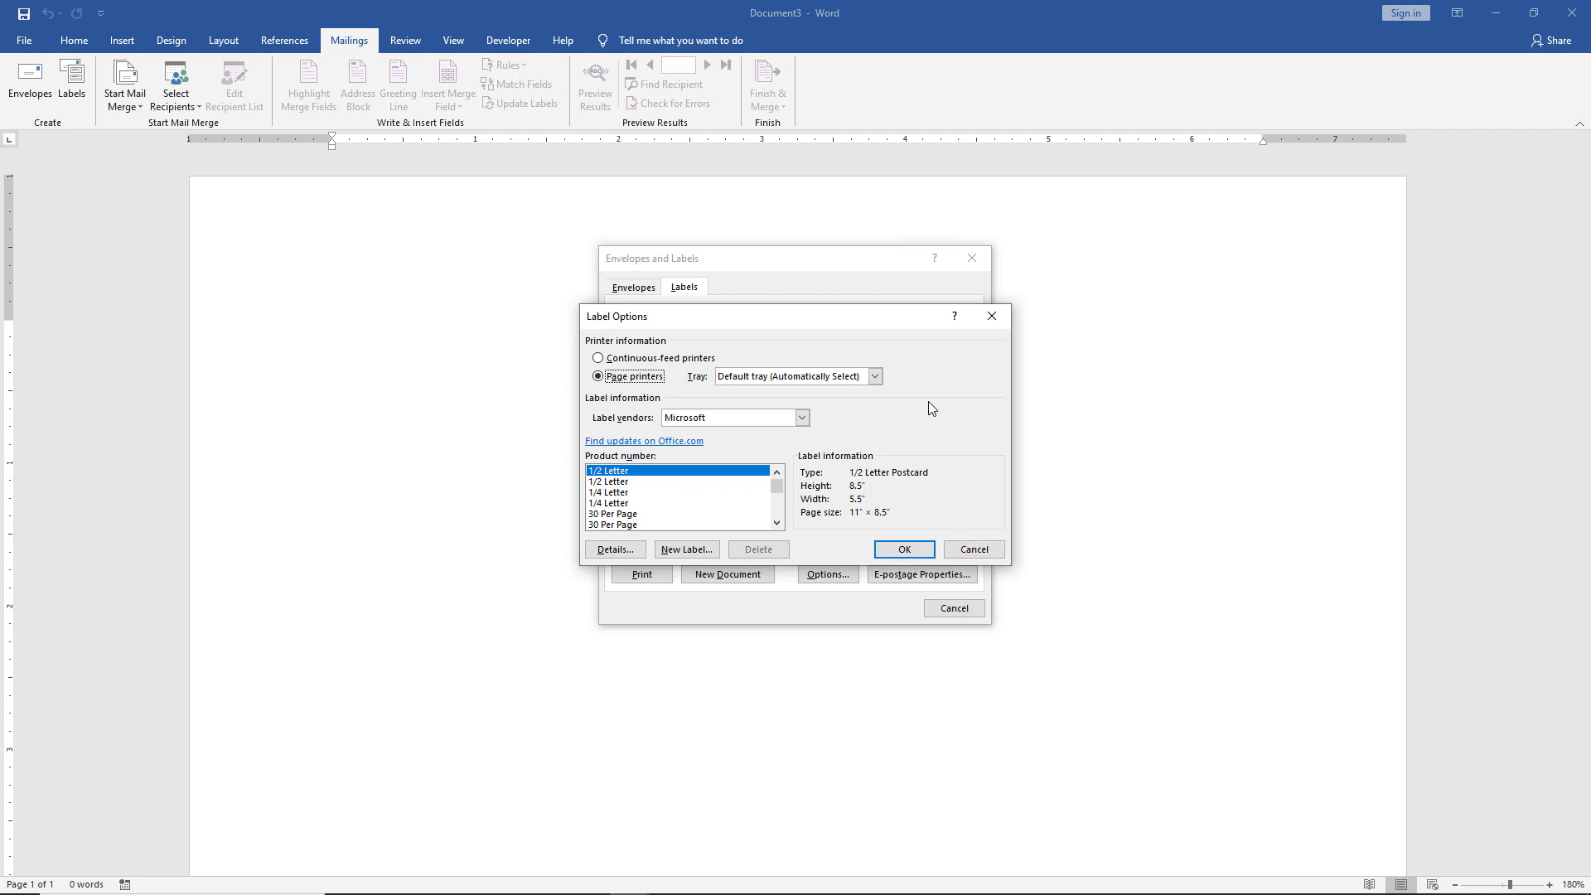
click(876, 377)
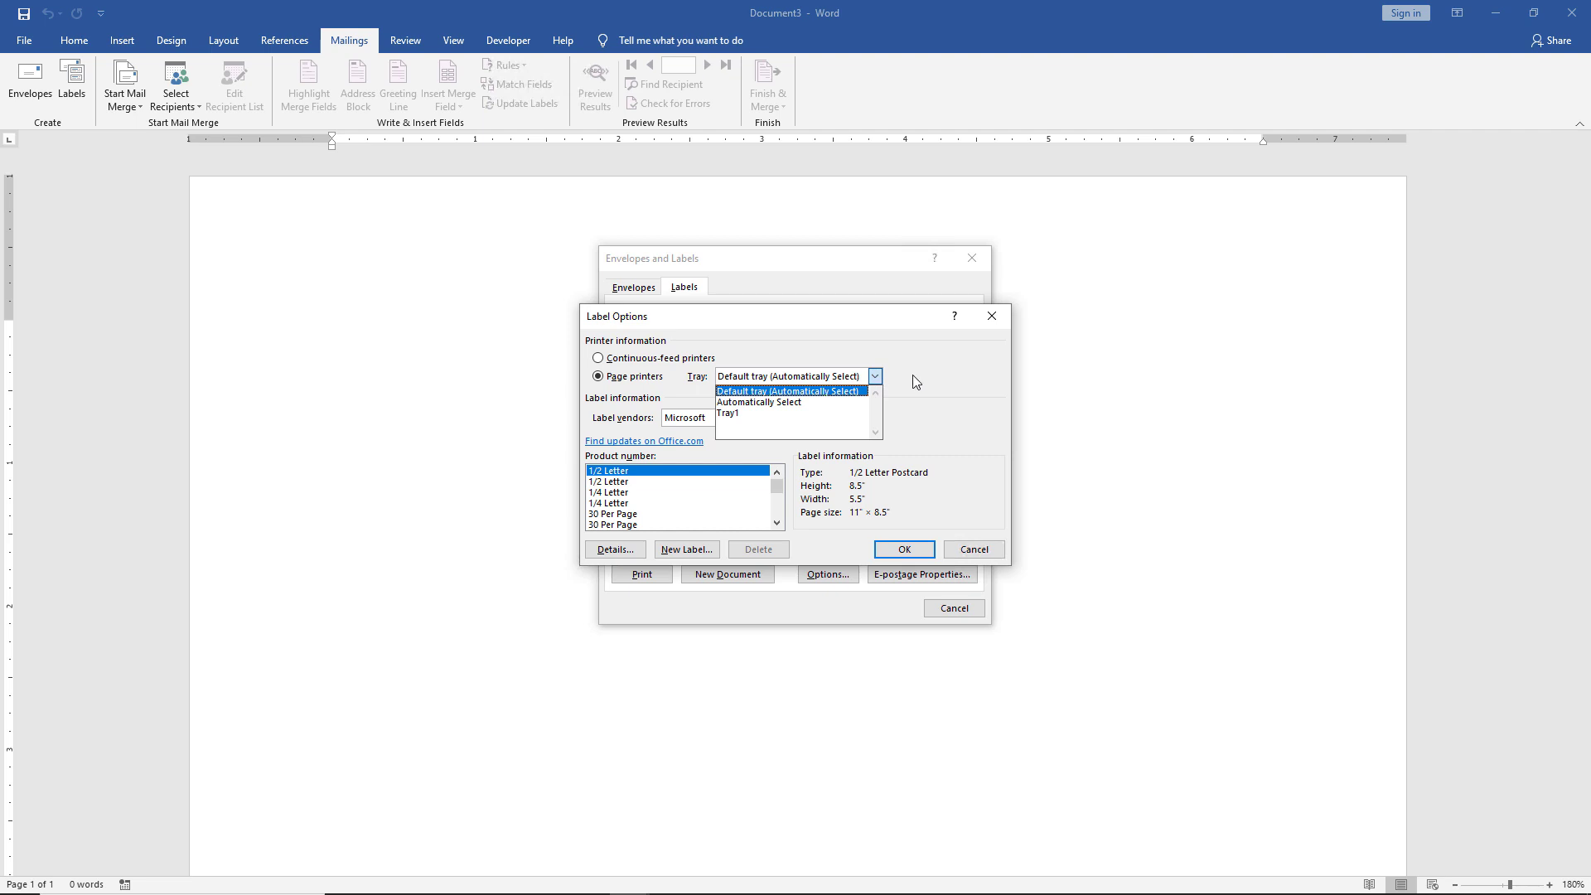
click(915, 381)
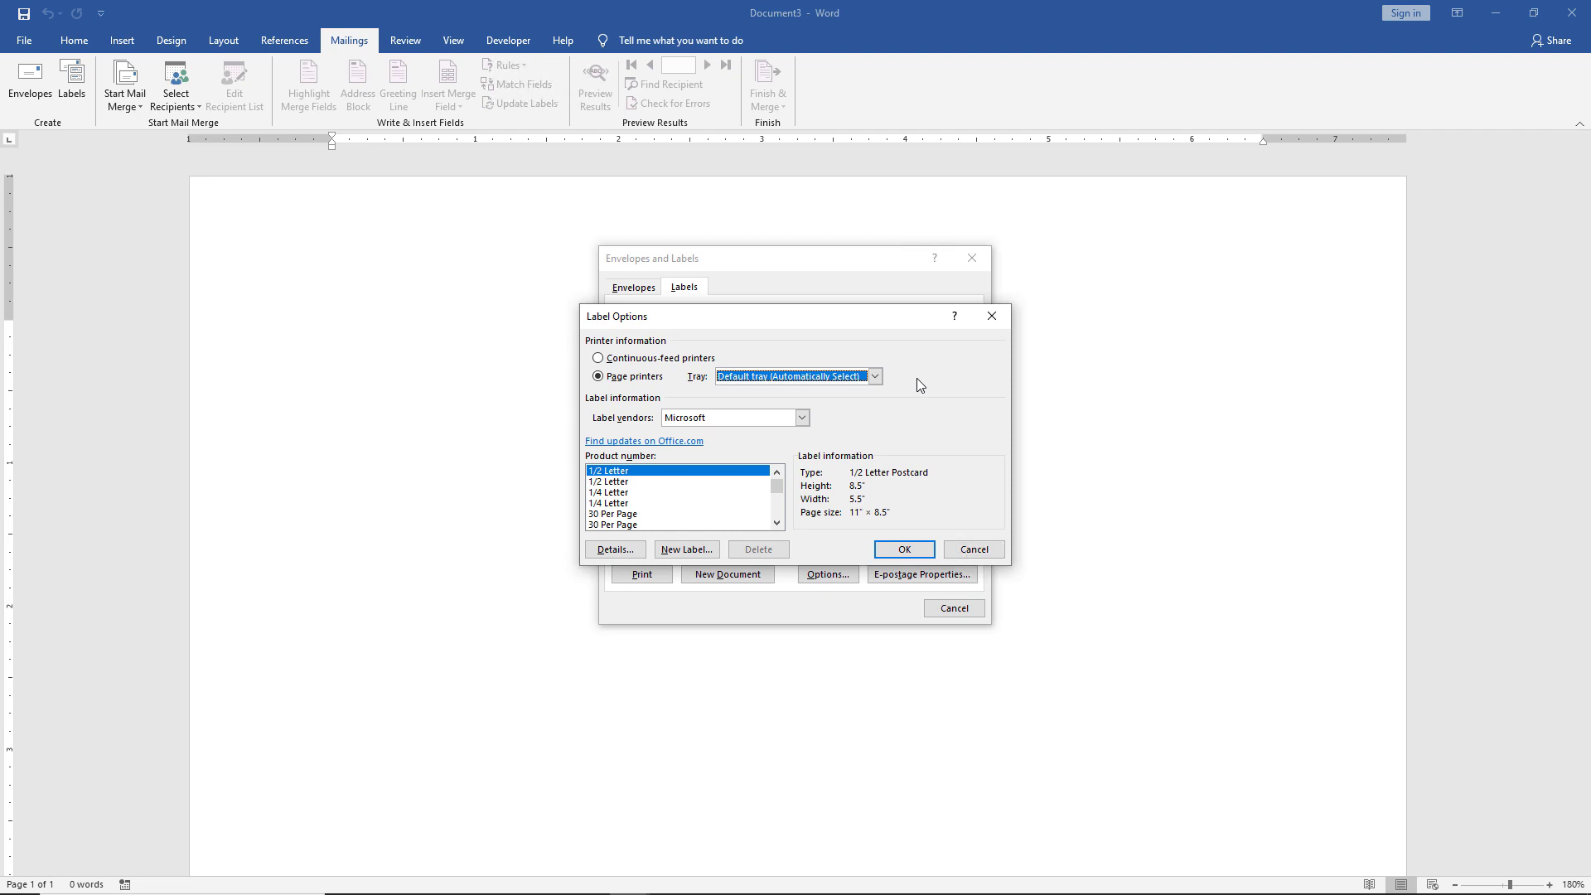
Choose Avery US Letter as vendor and product 00753 Self-Laminating ID Labels
click(802, 419)
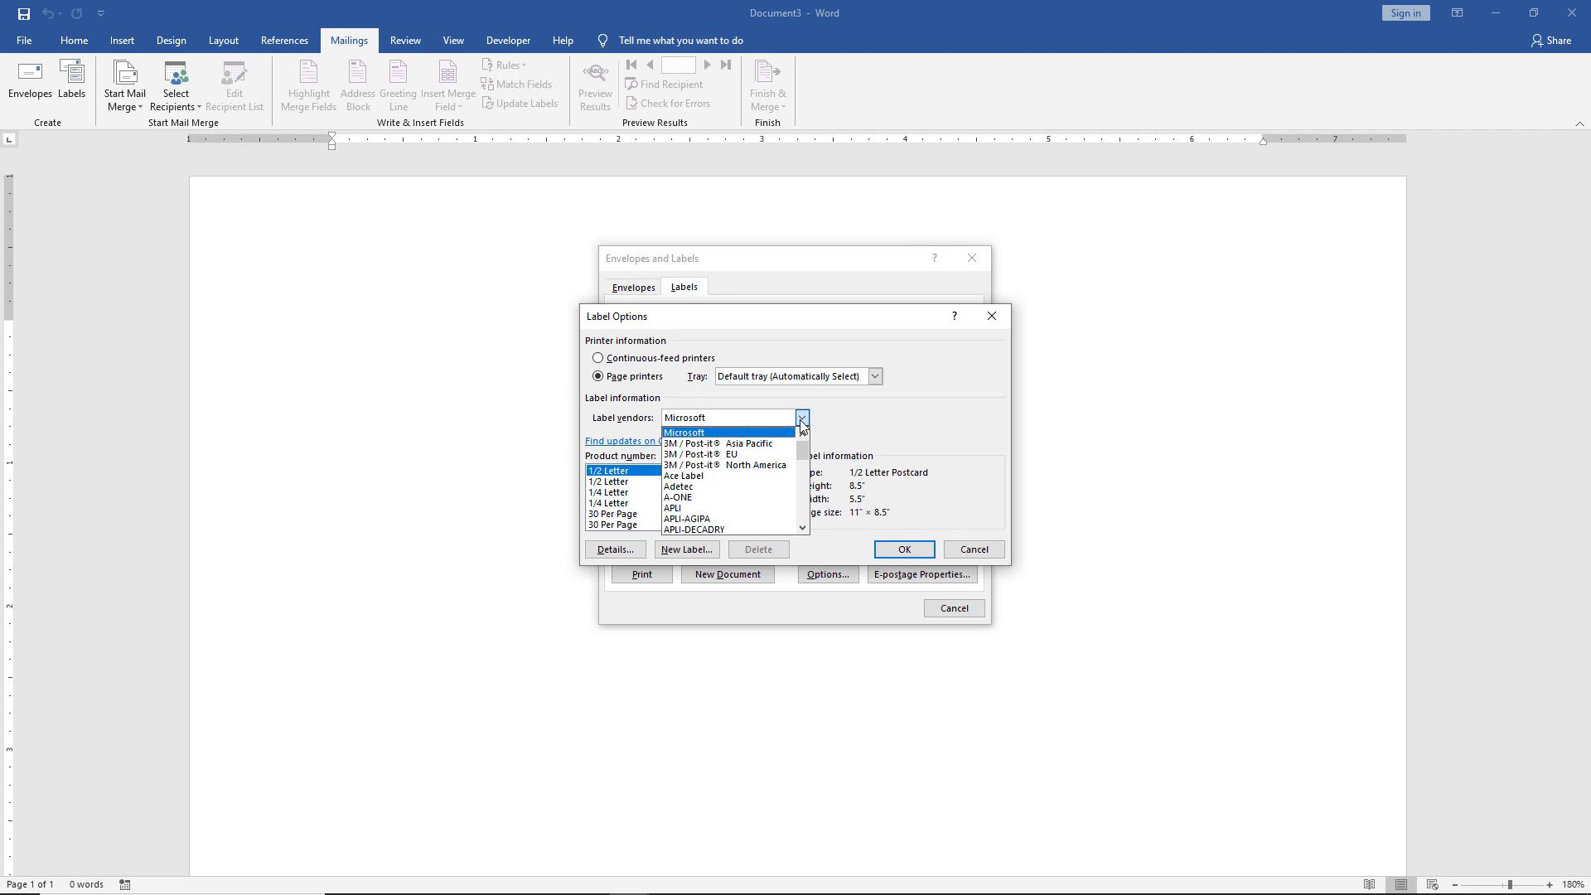
scroll(769, 468, down, 2)
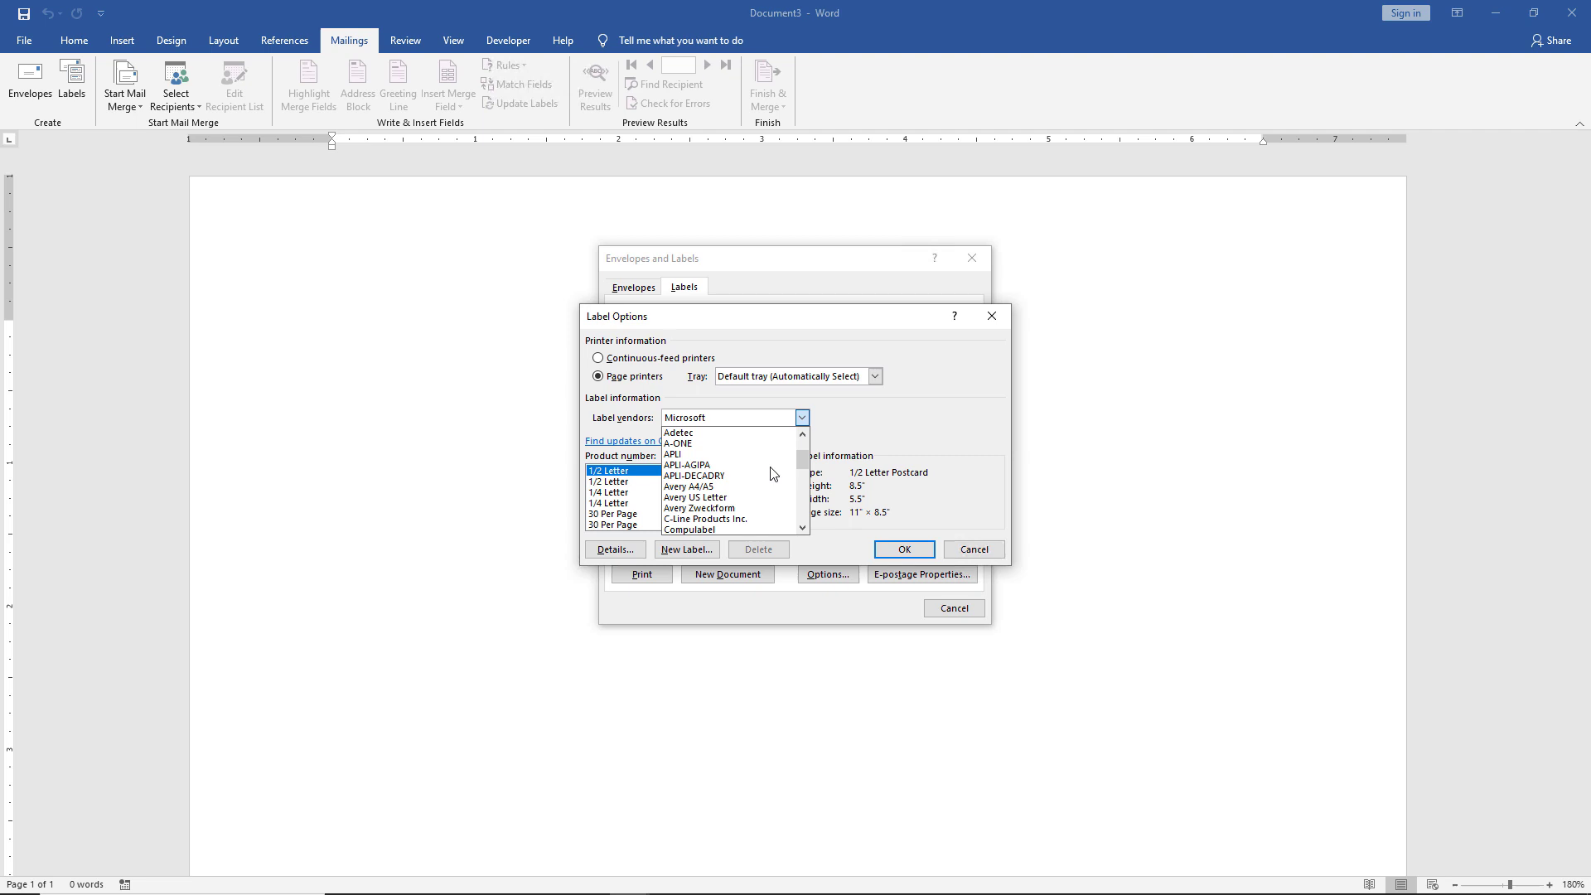
scroll(758, 485, down, 1)
click(754, 498)
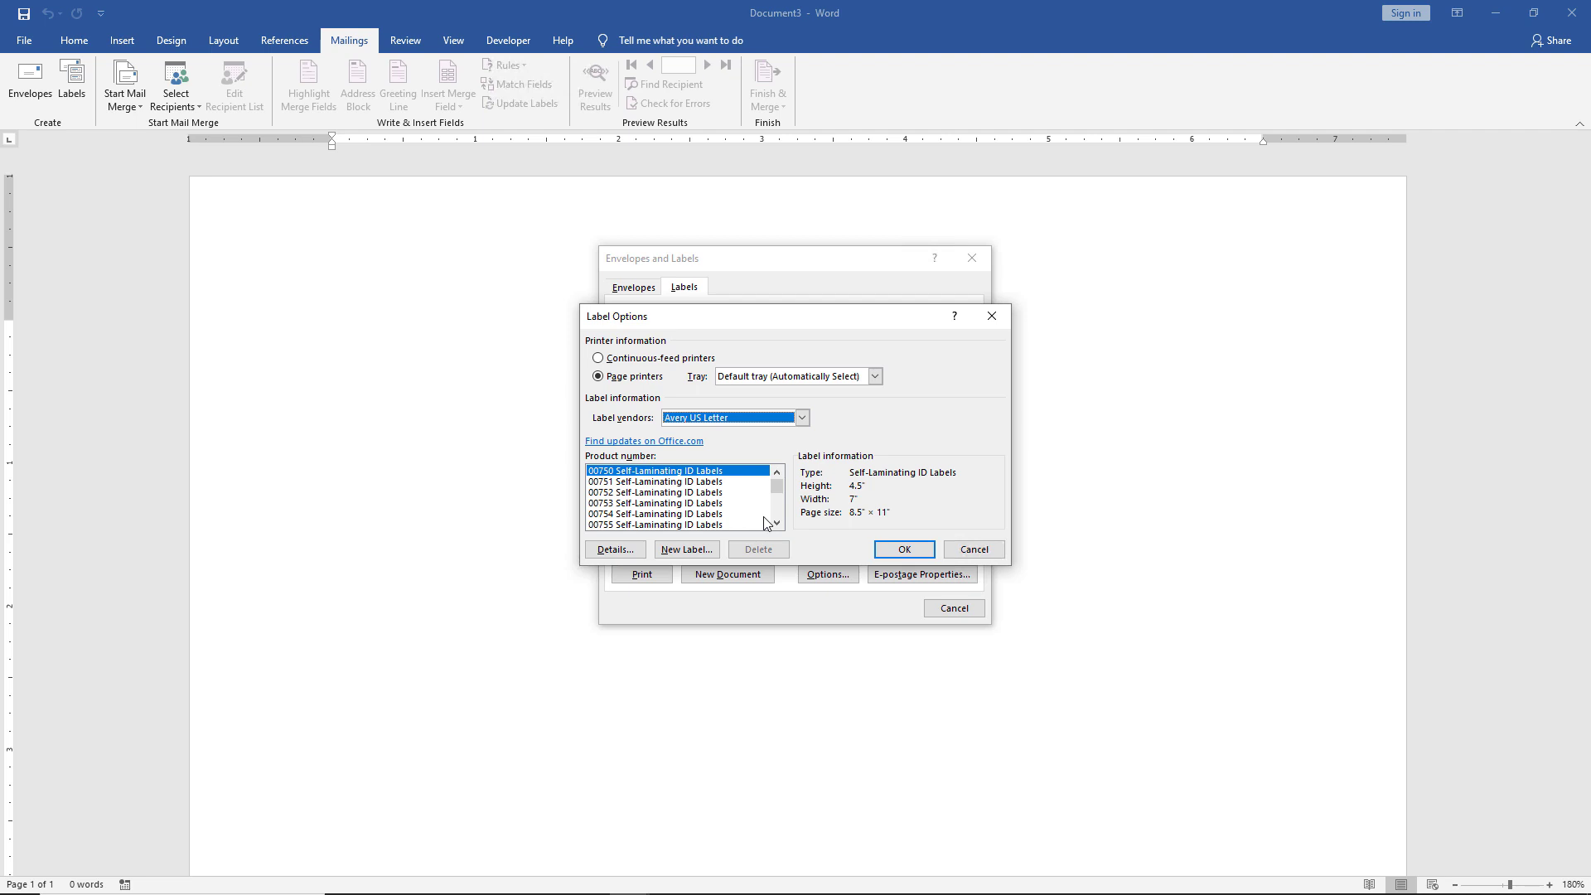
scroll(777, 525, down, 1)
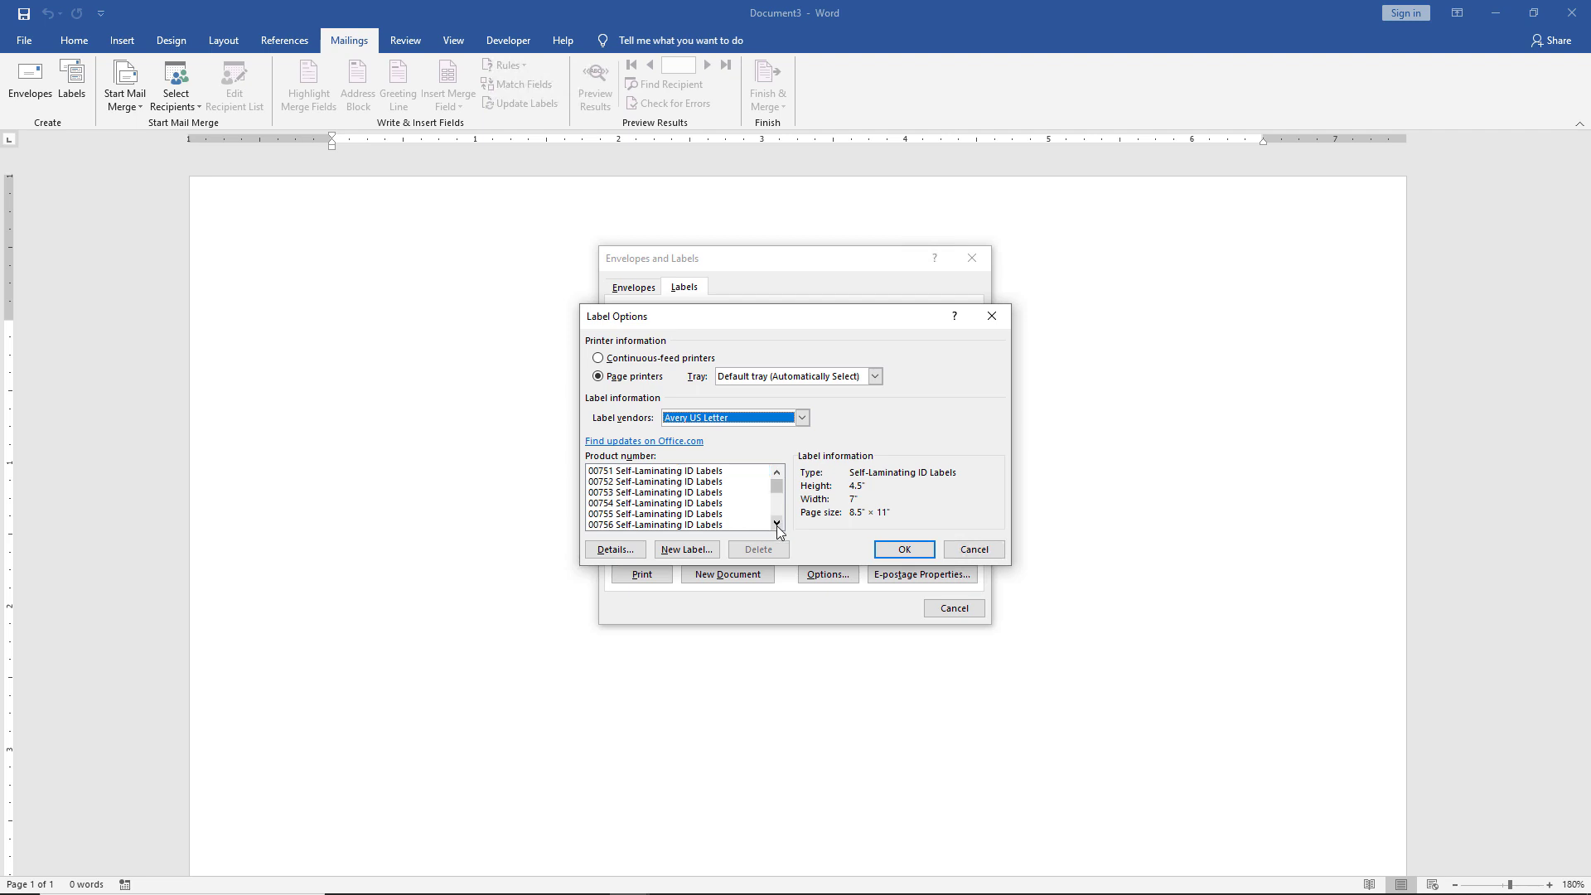
scroll(778, 526, down, 2)
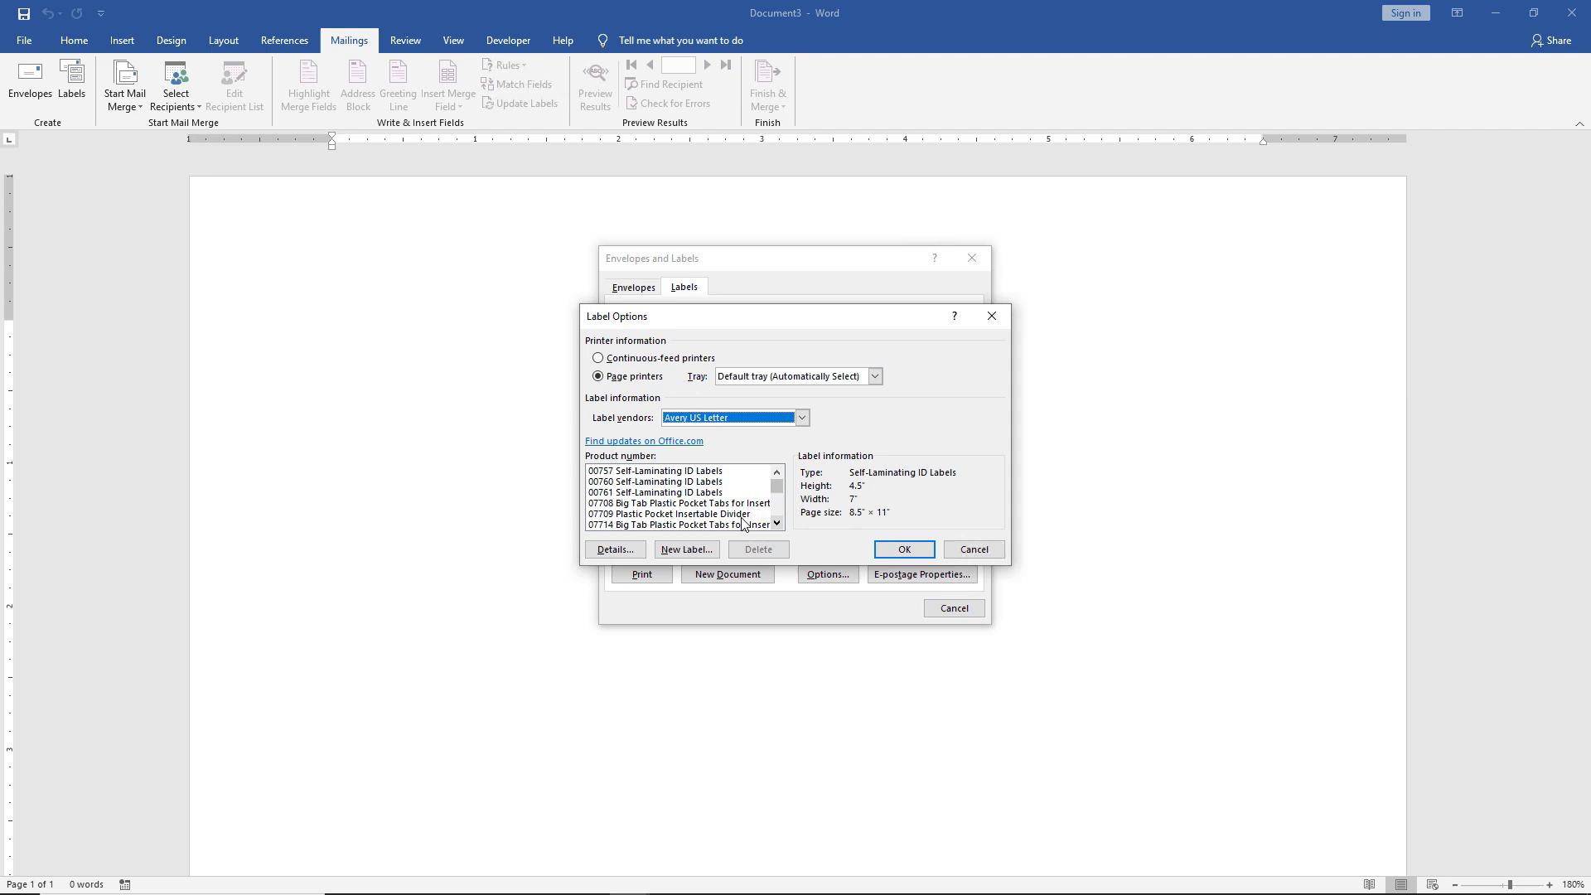
click(667, 485)
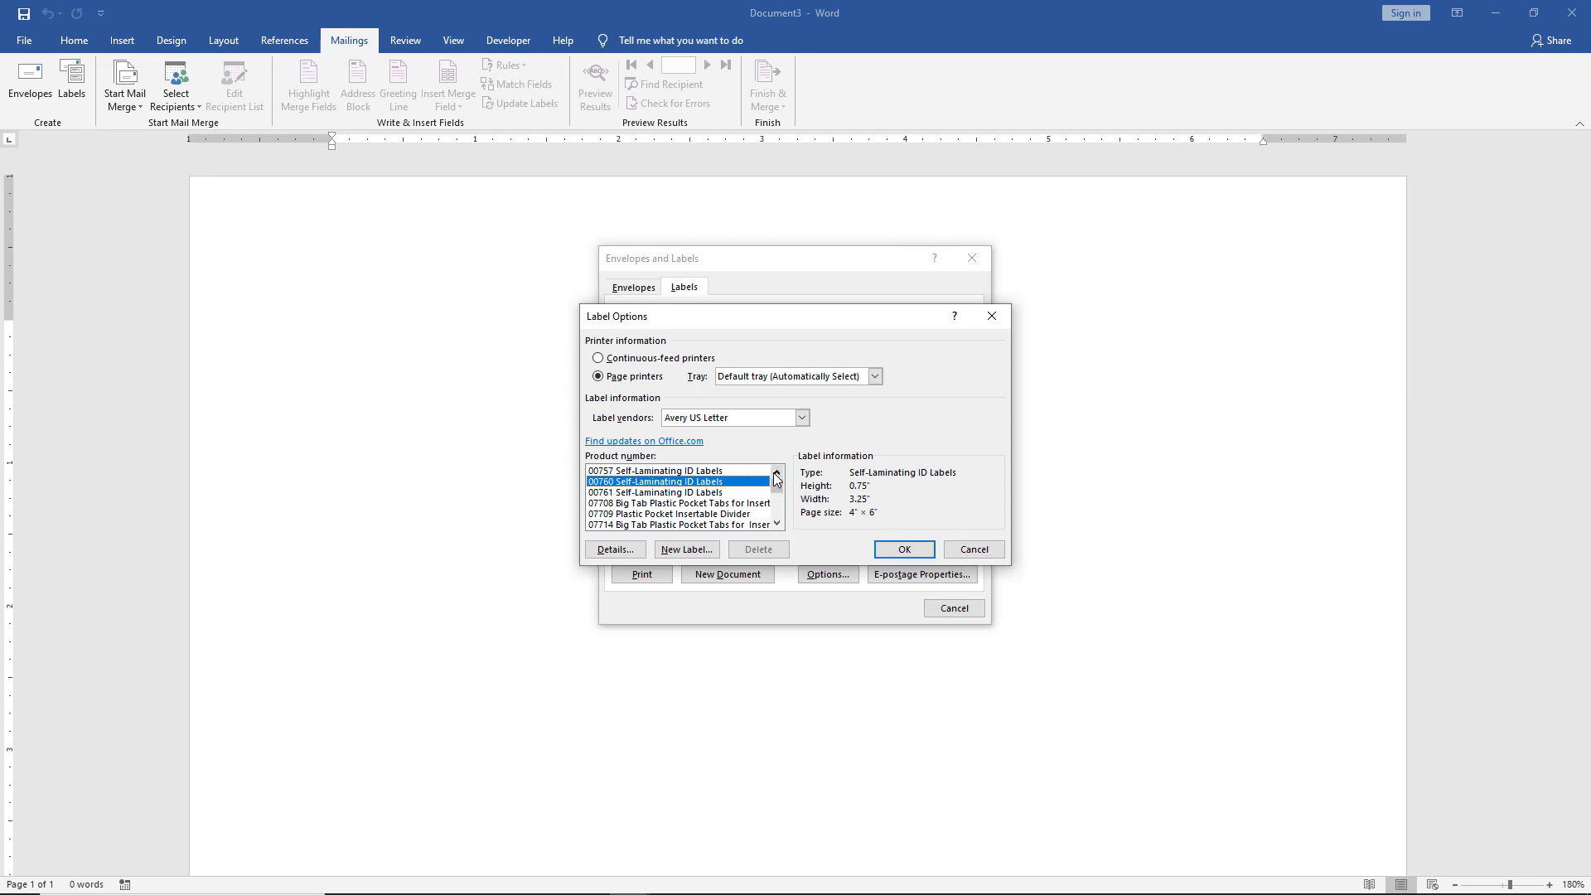
scroll(777, 479, up, 5)
click(686, 482)
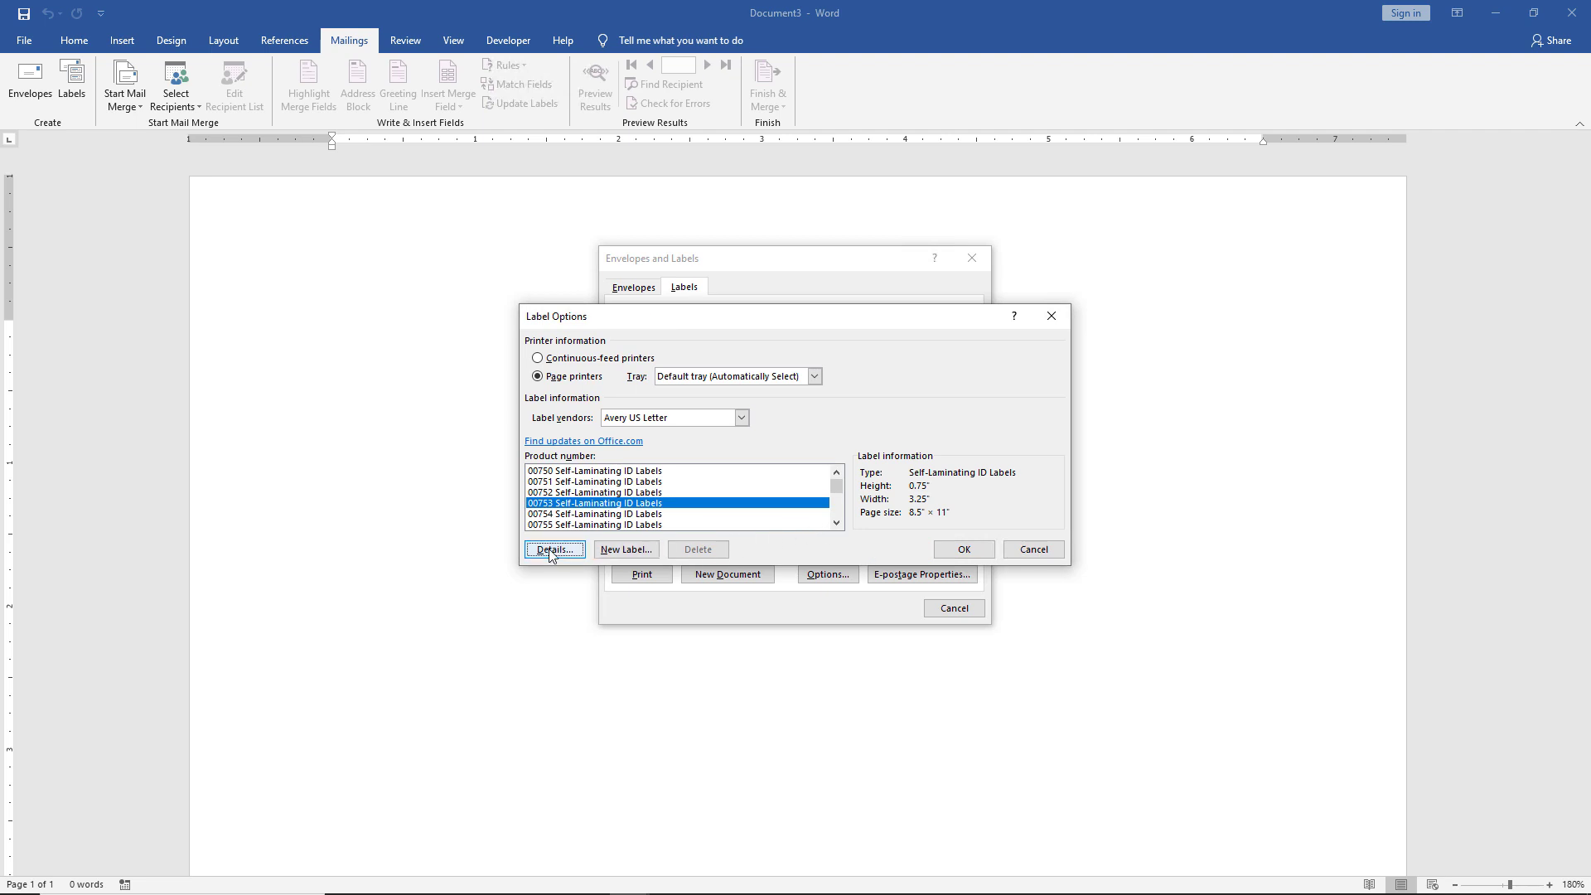
Set the 00753 label height to 0.8" in its label details
click(552, 550)
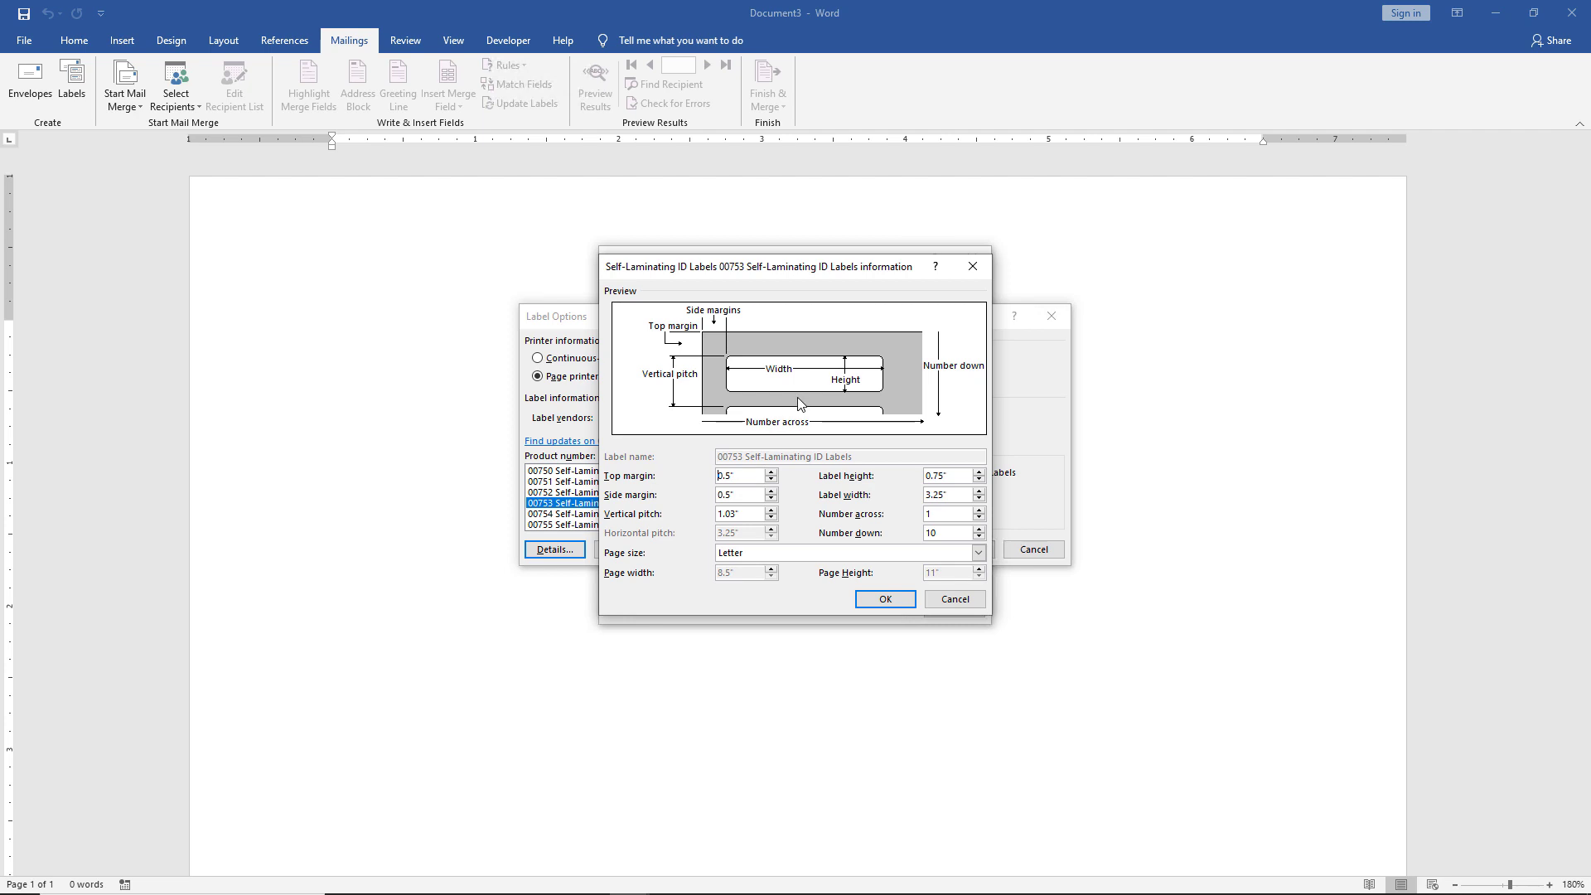
click(978, 472)
click(979, 472)
click(979, 471)
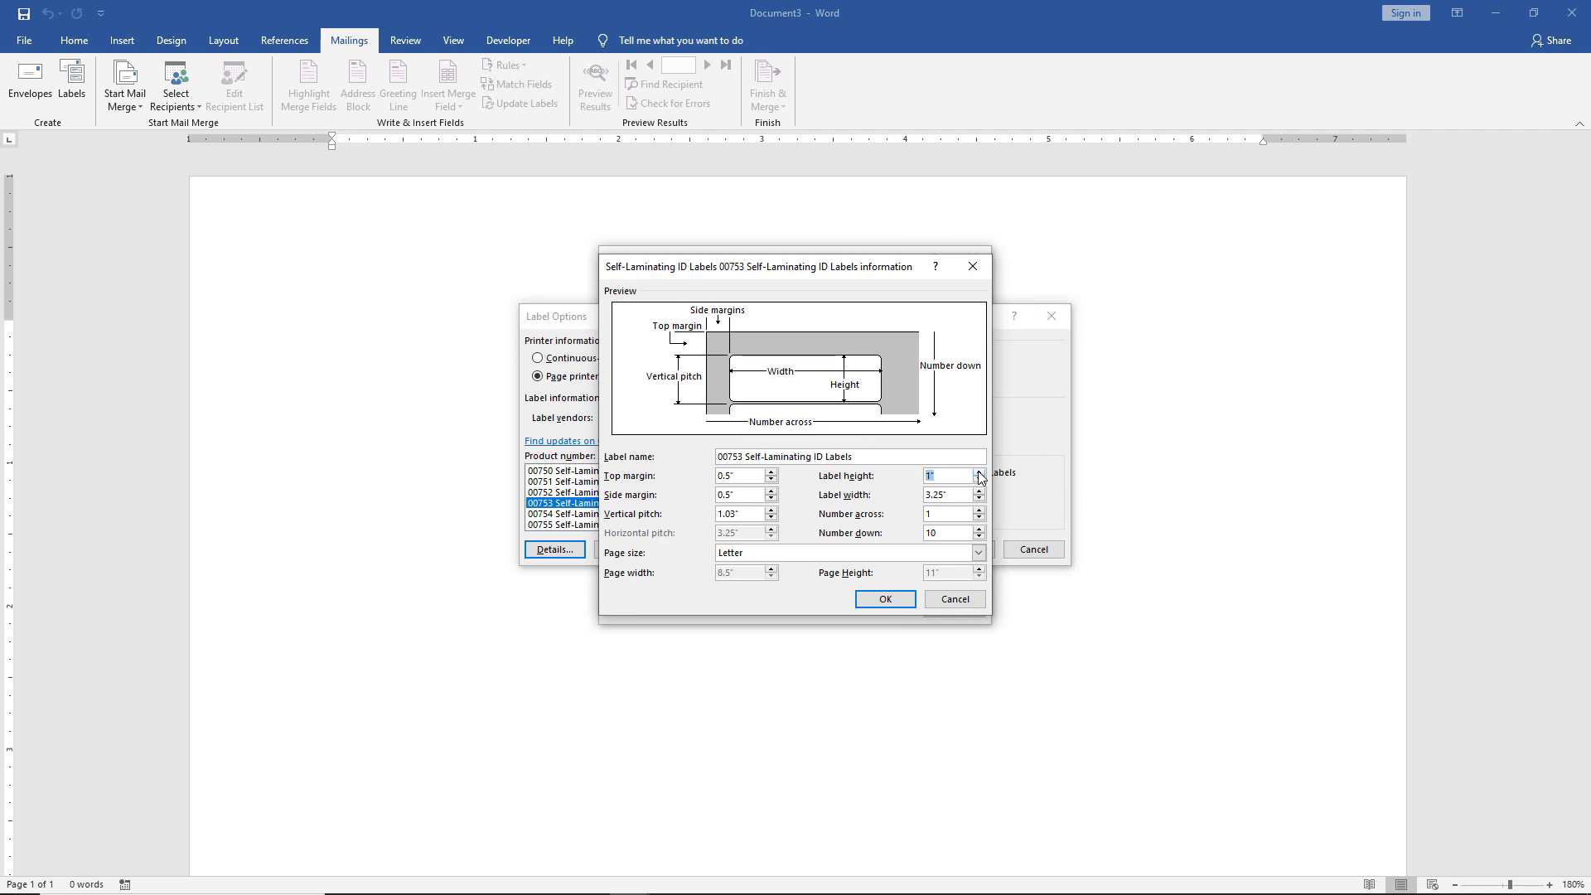
click(978, 471)
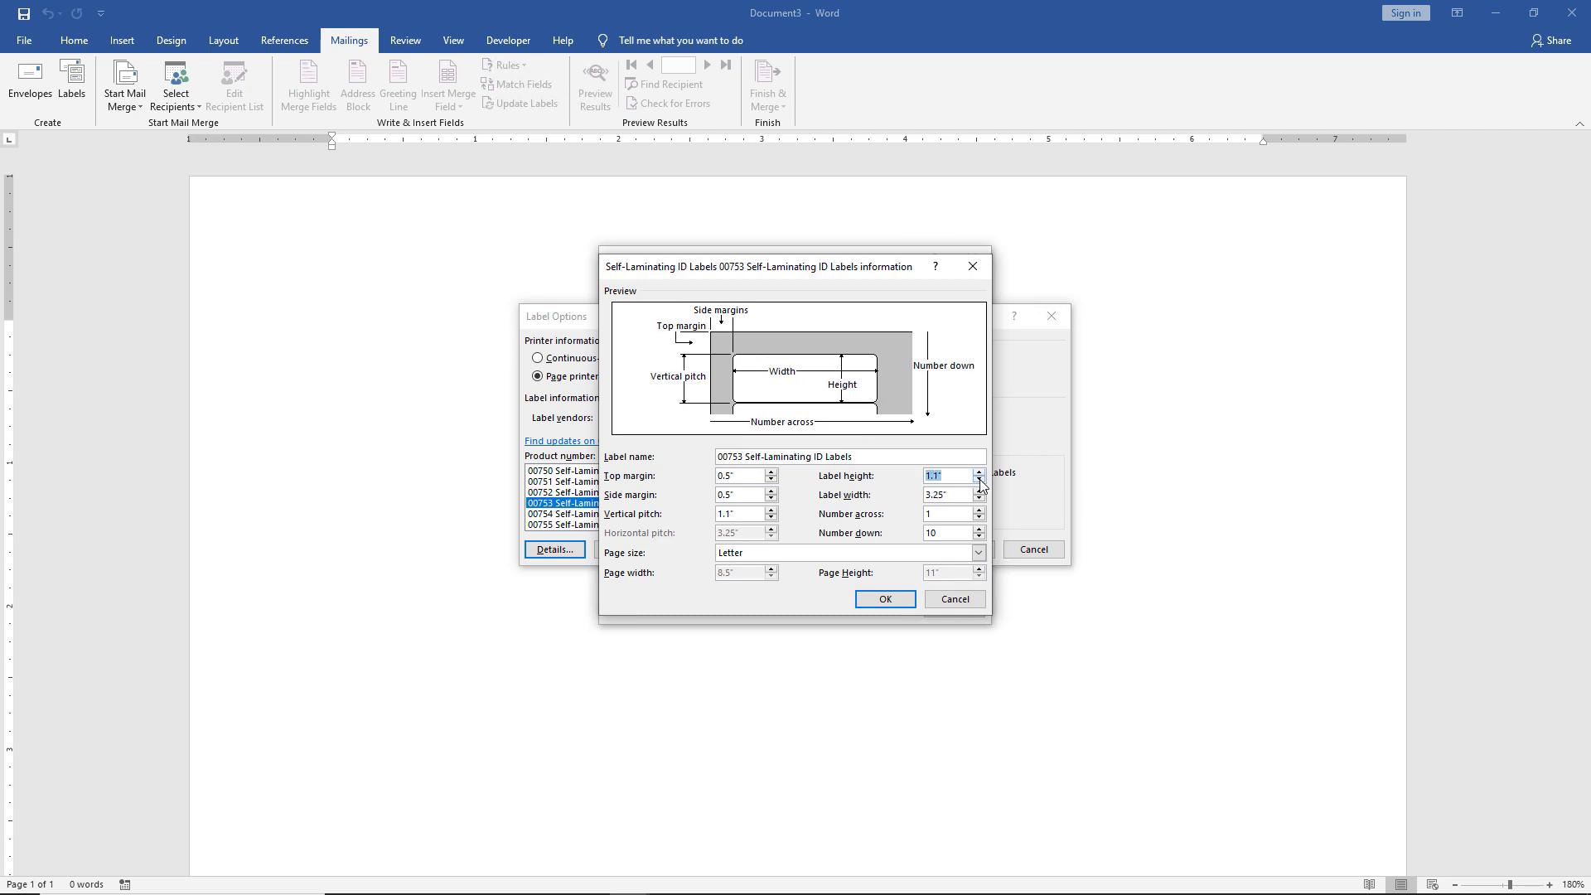
click(979, 481)
click(979, 480)
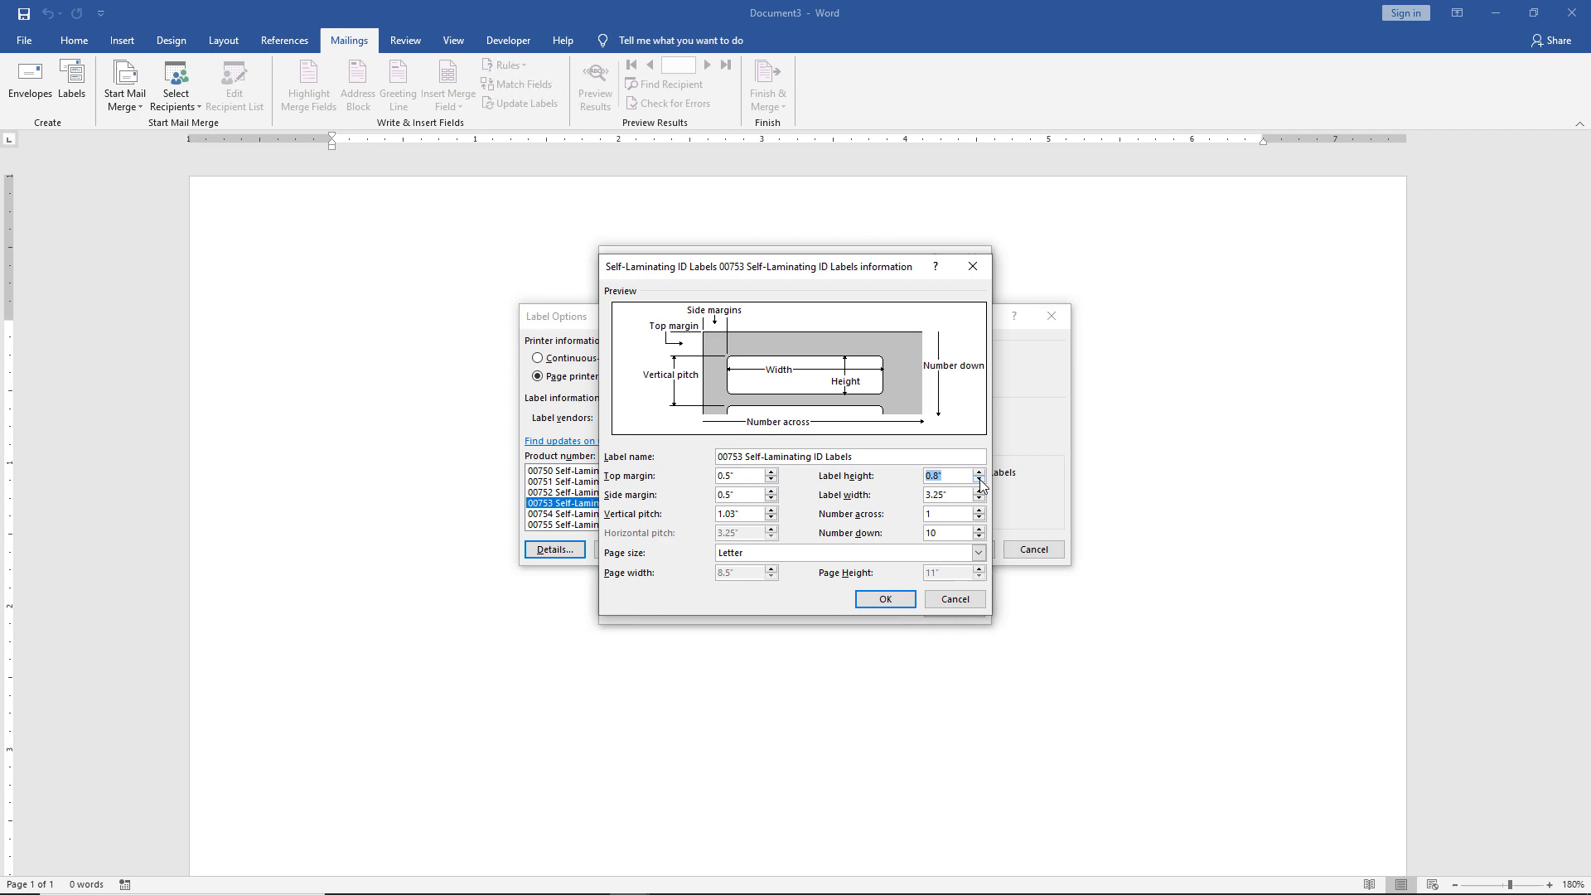
click(979, 510)
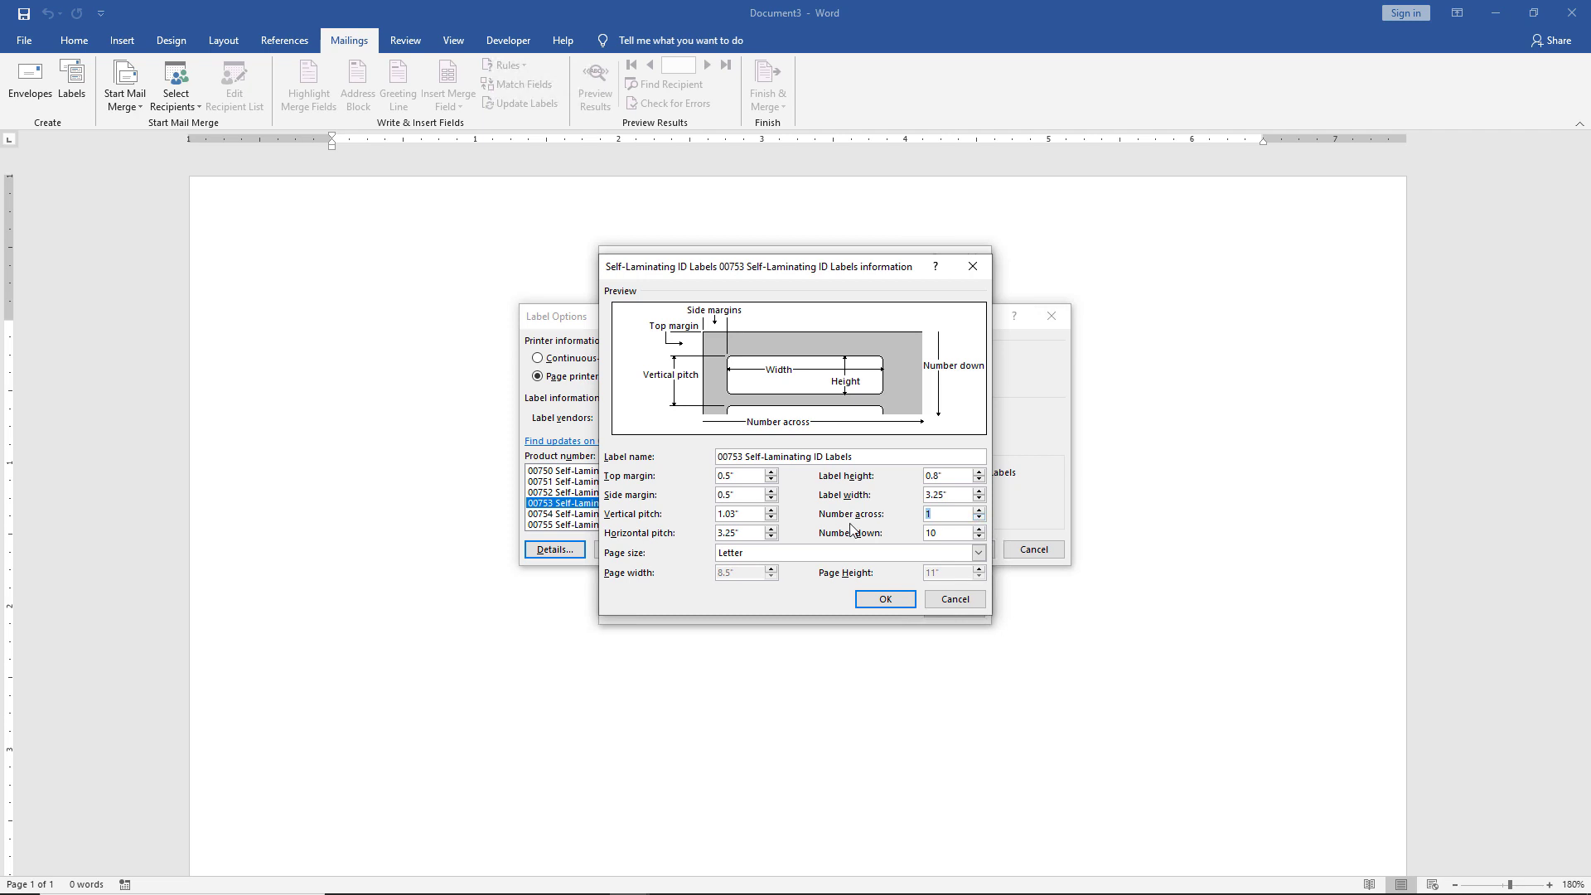
Keep Letter page size, save the custom label and confirm Label Options
click(849, 553)
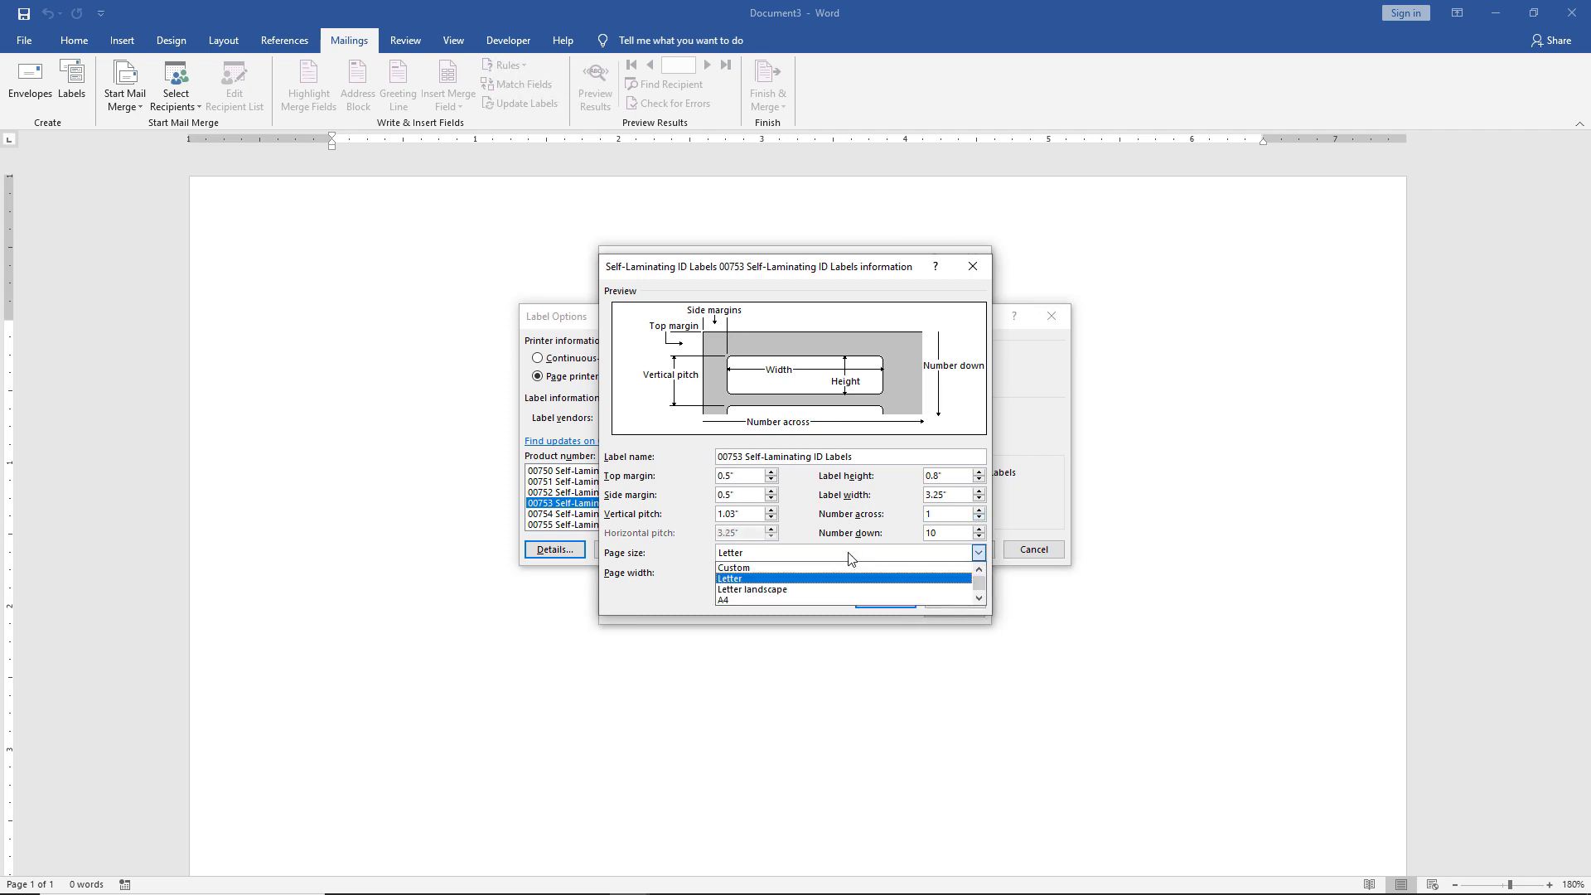
click(849, 557)
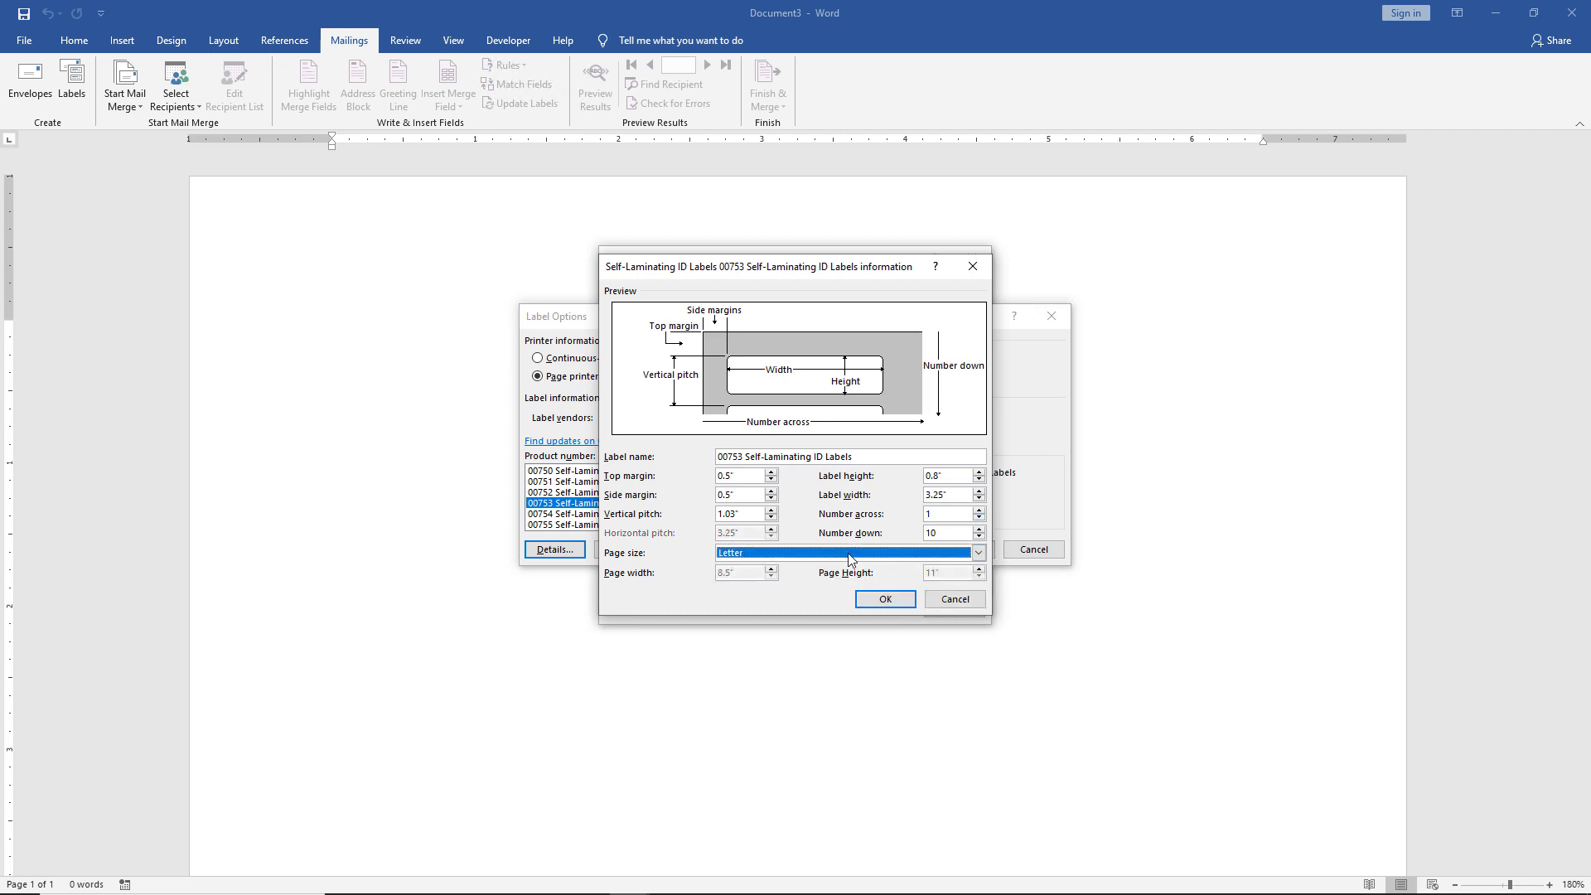
click(883, 600)
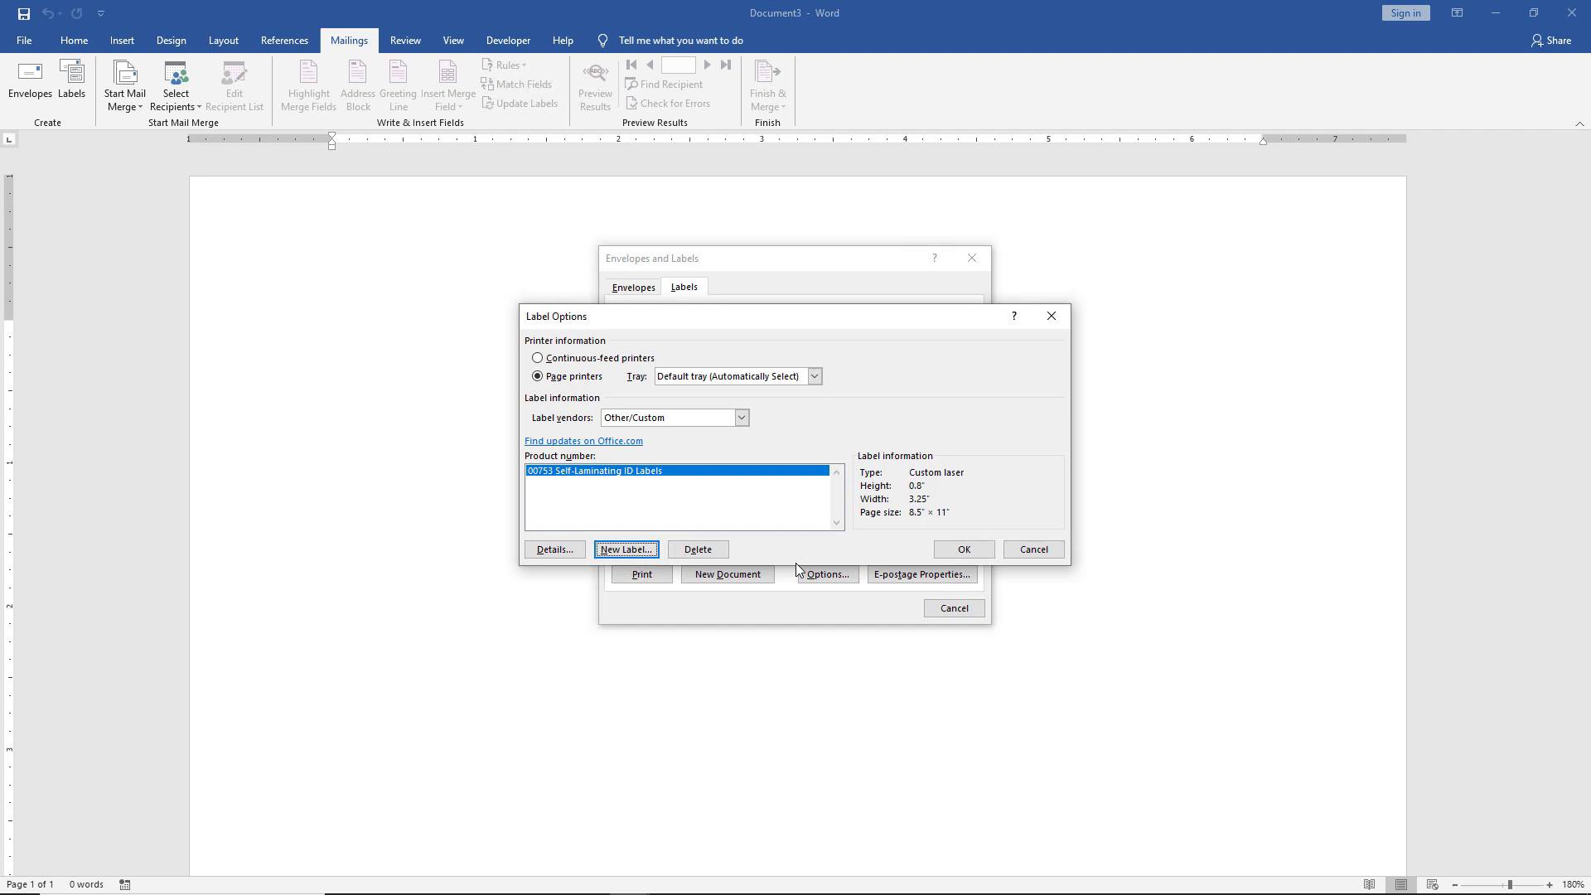
click(964, 549)
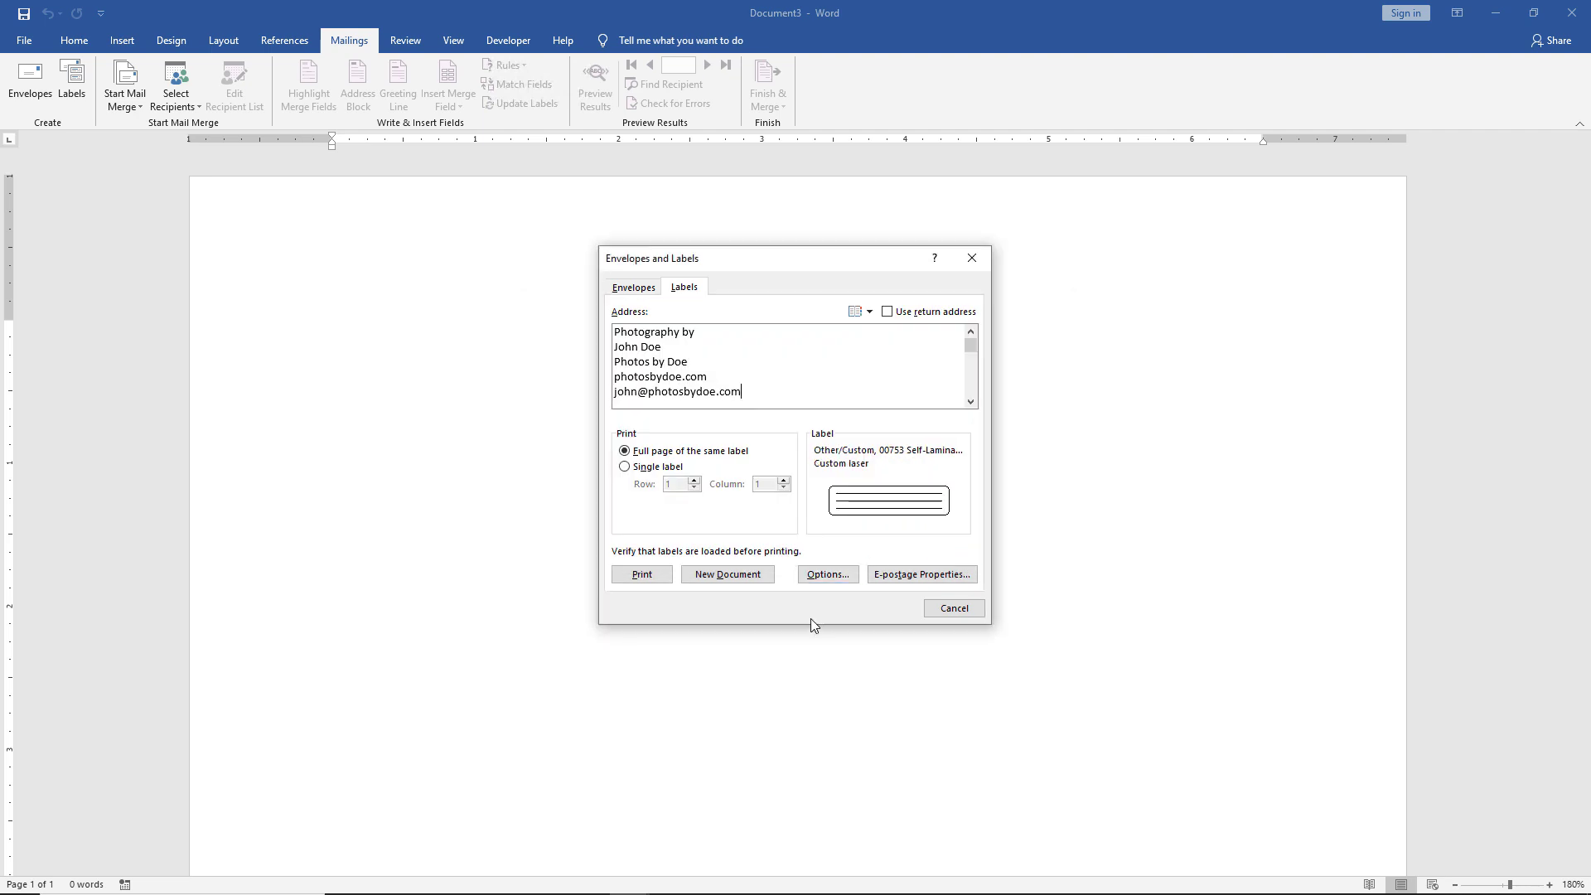
Generate a new document, Labels4, filled with the photography business labels
click(735, 578)
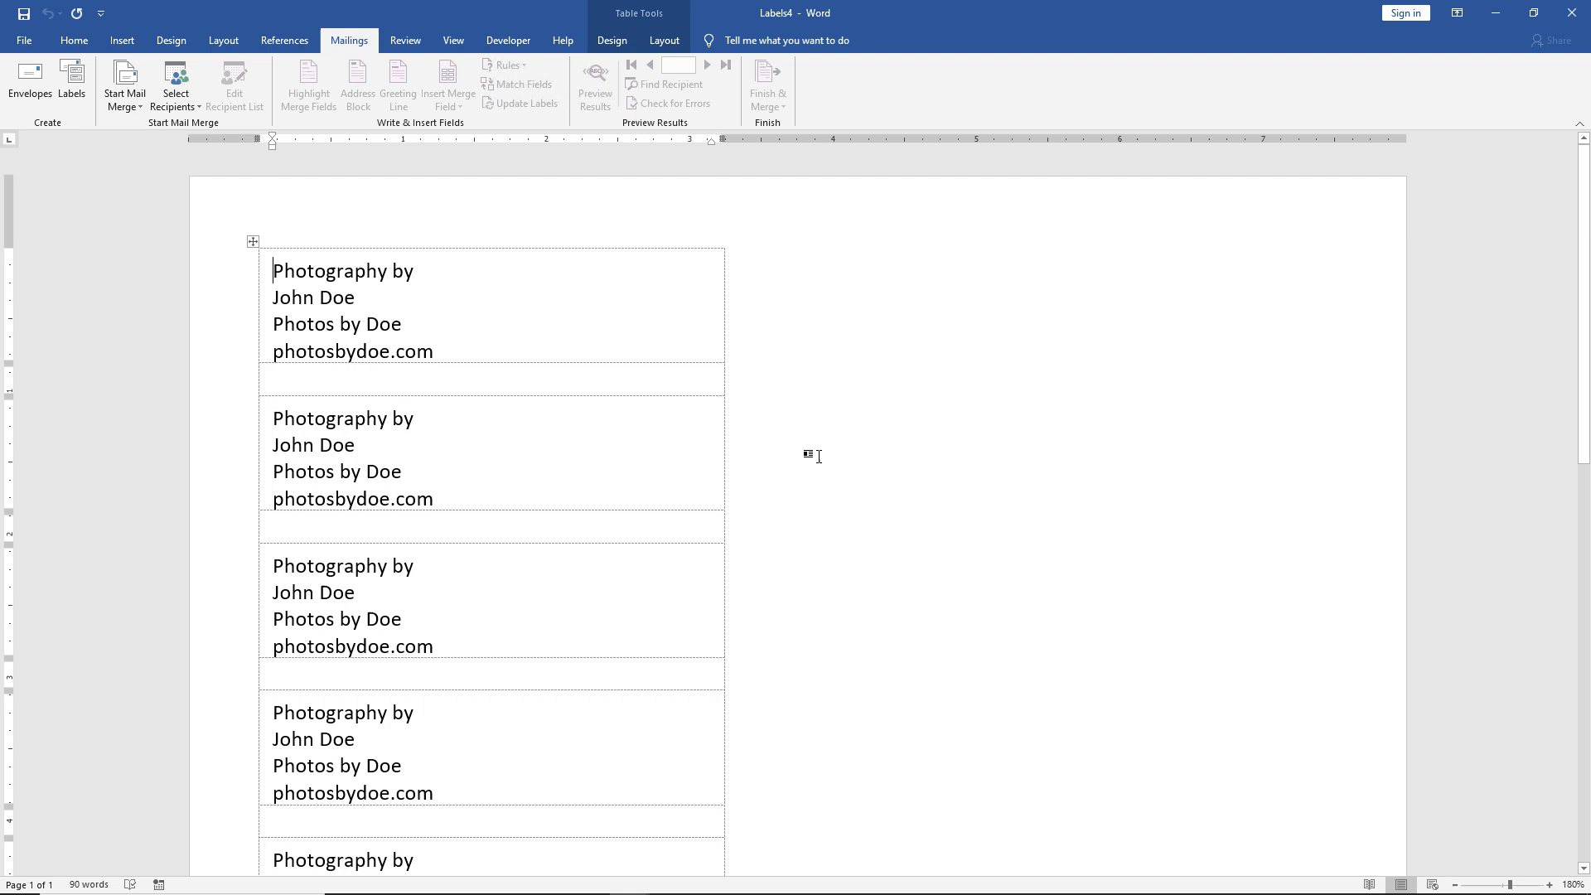
Join the name and business name with ' -' on one line and generate a new label document
click(73, 83)
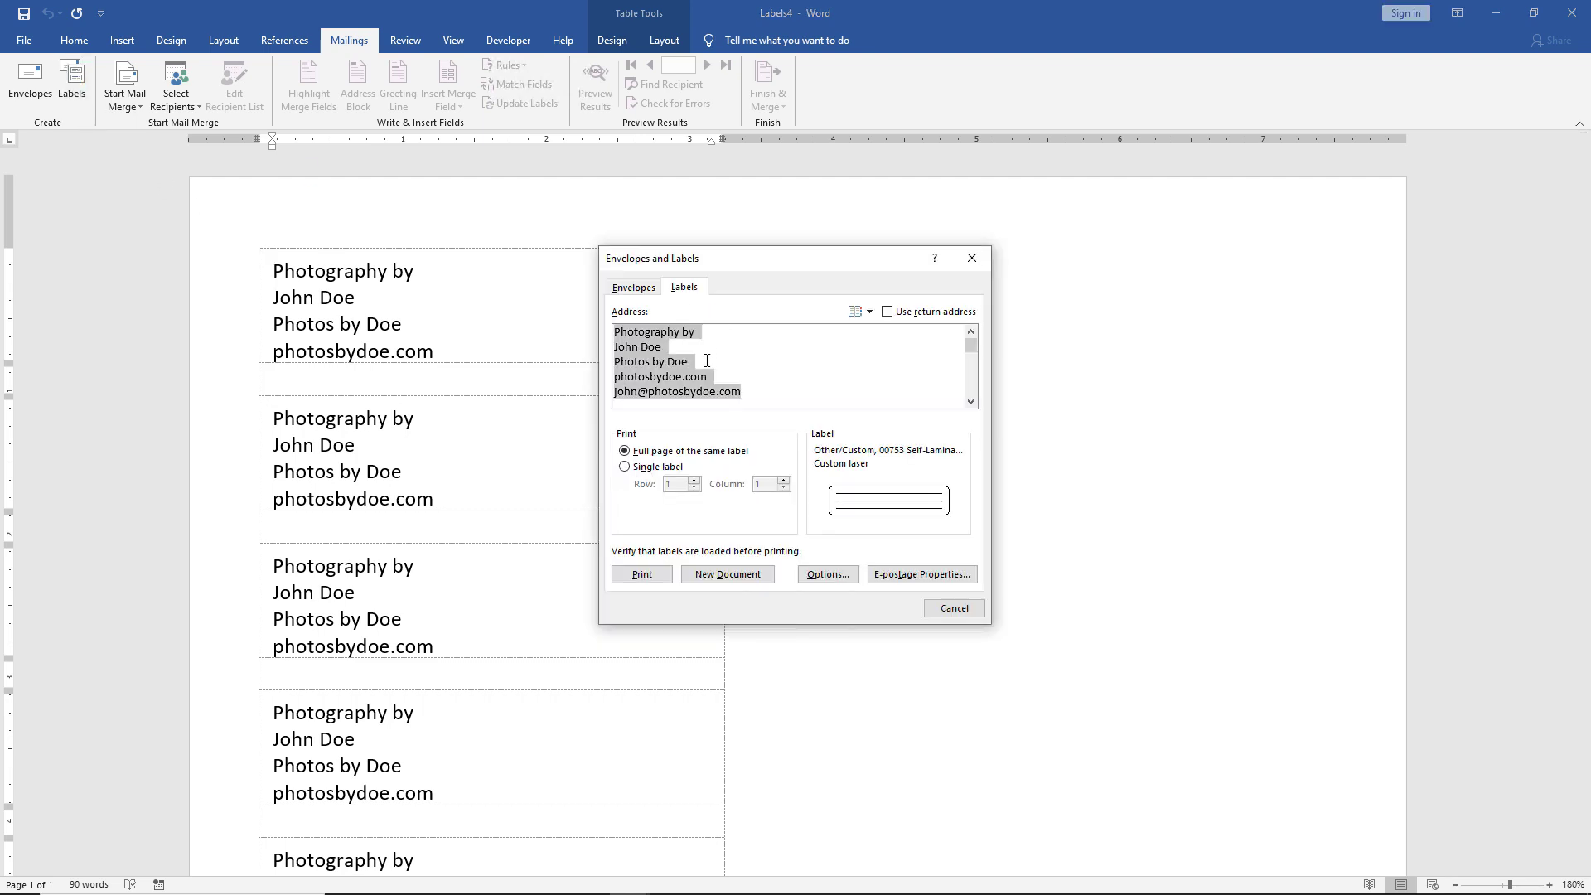
click(707, 360)
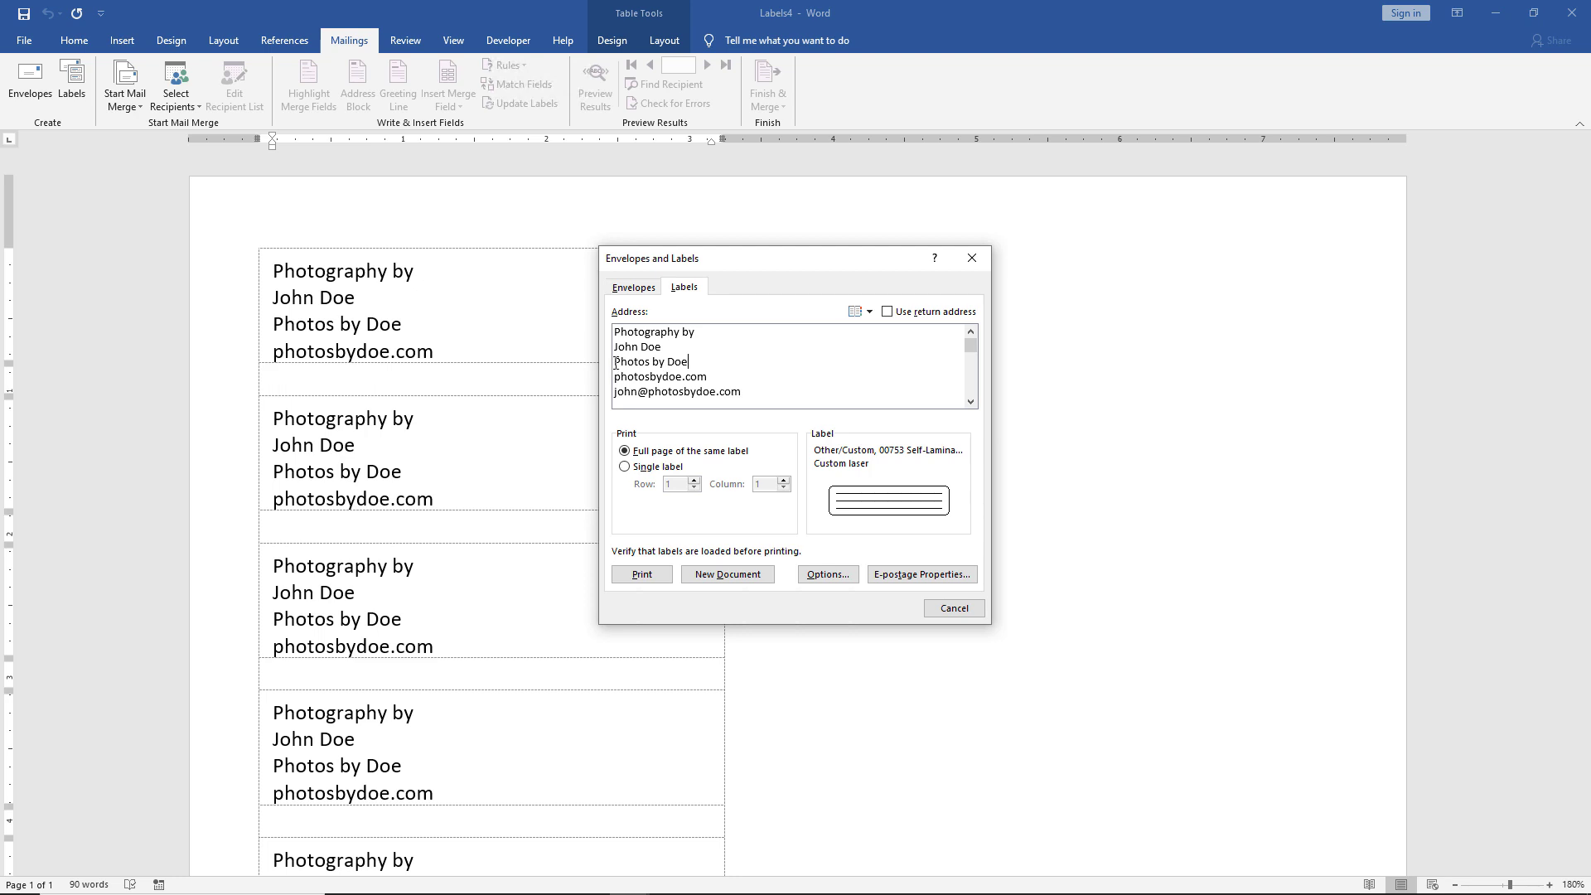
key(BackSpace)
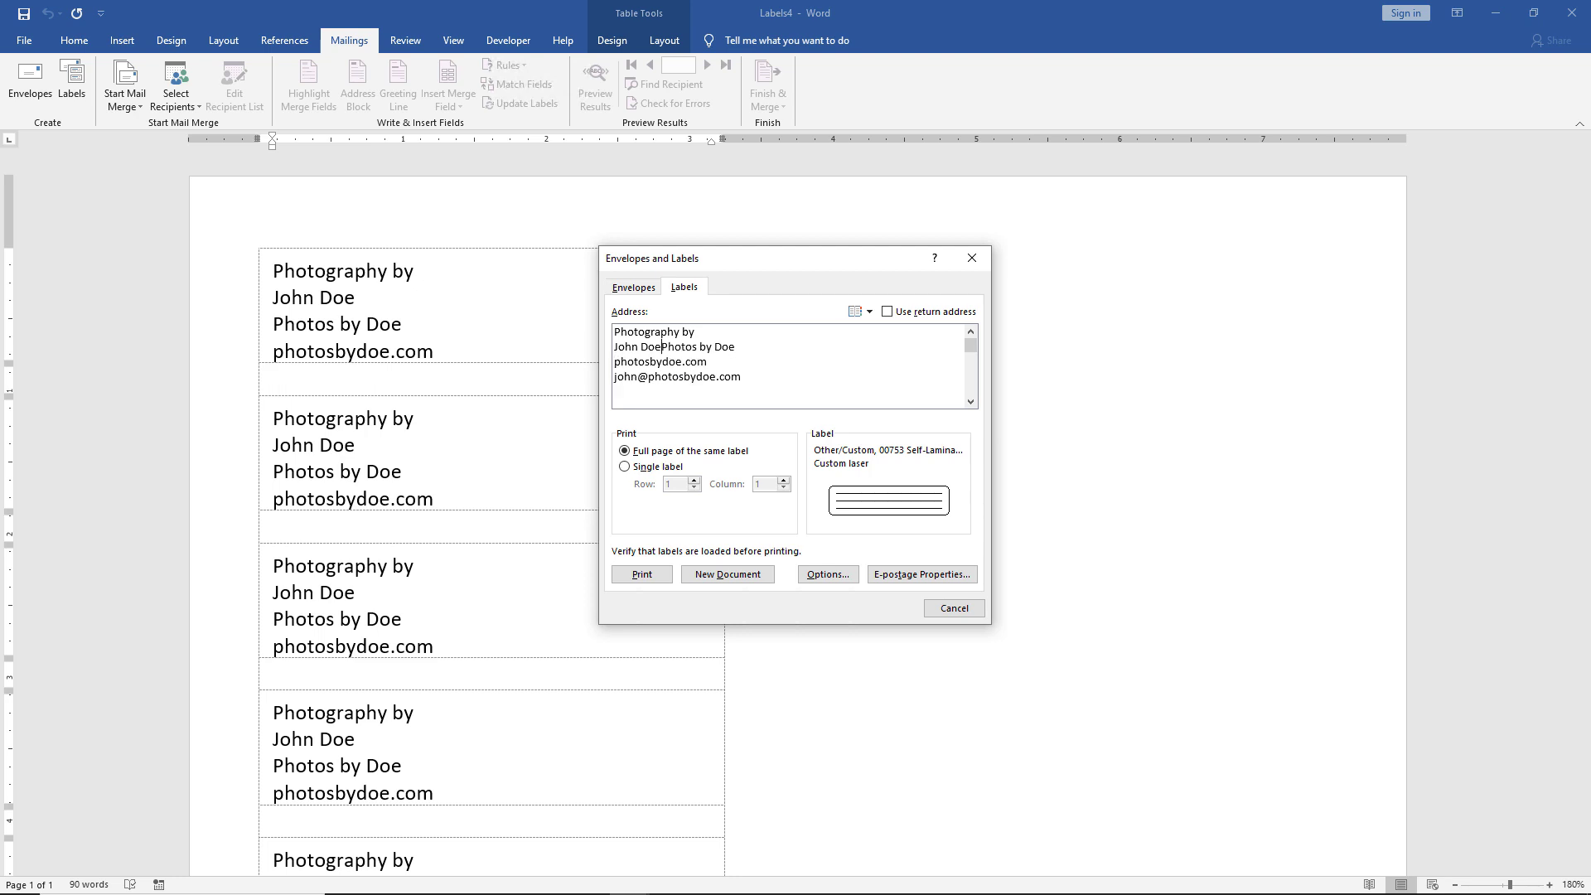
text(-)
click(733, 577)
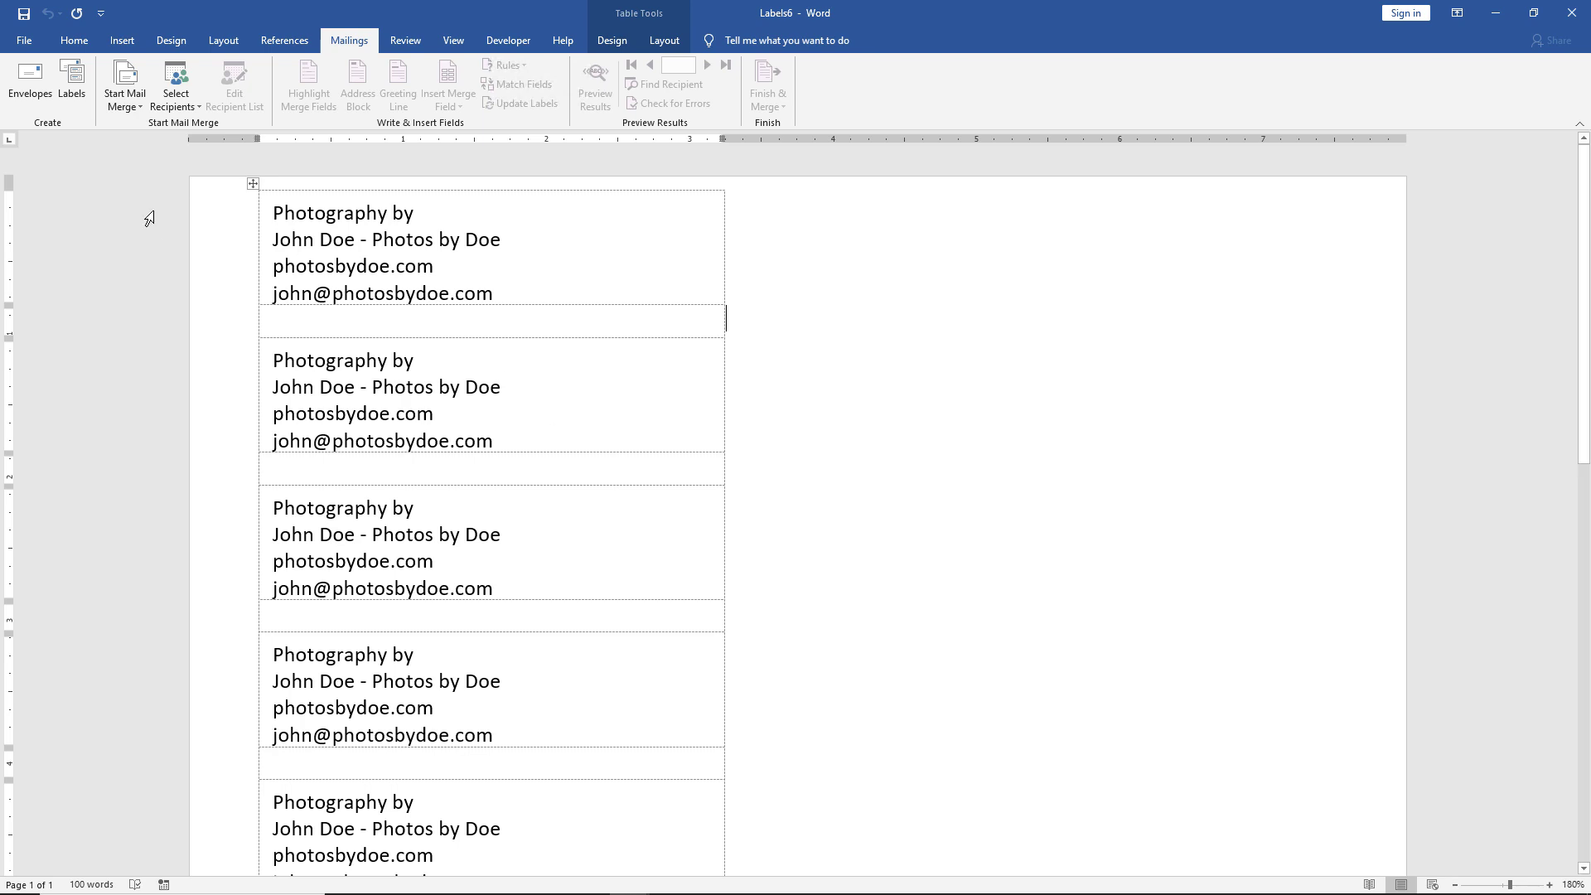
click(71, 81)
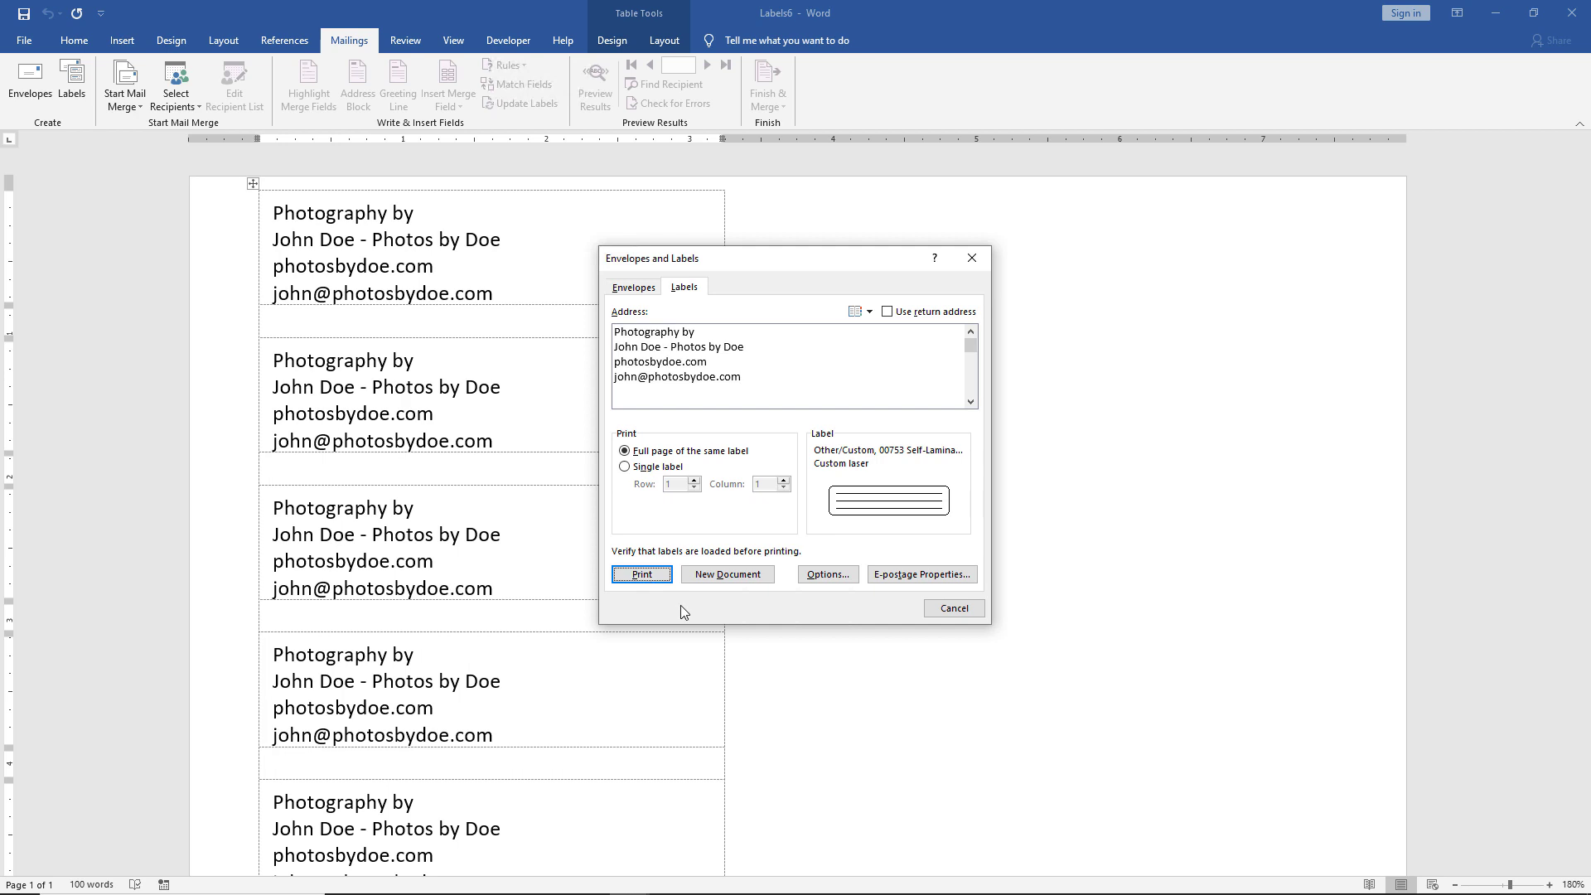
click(944, 611)
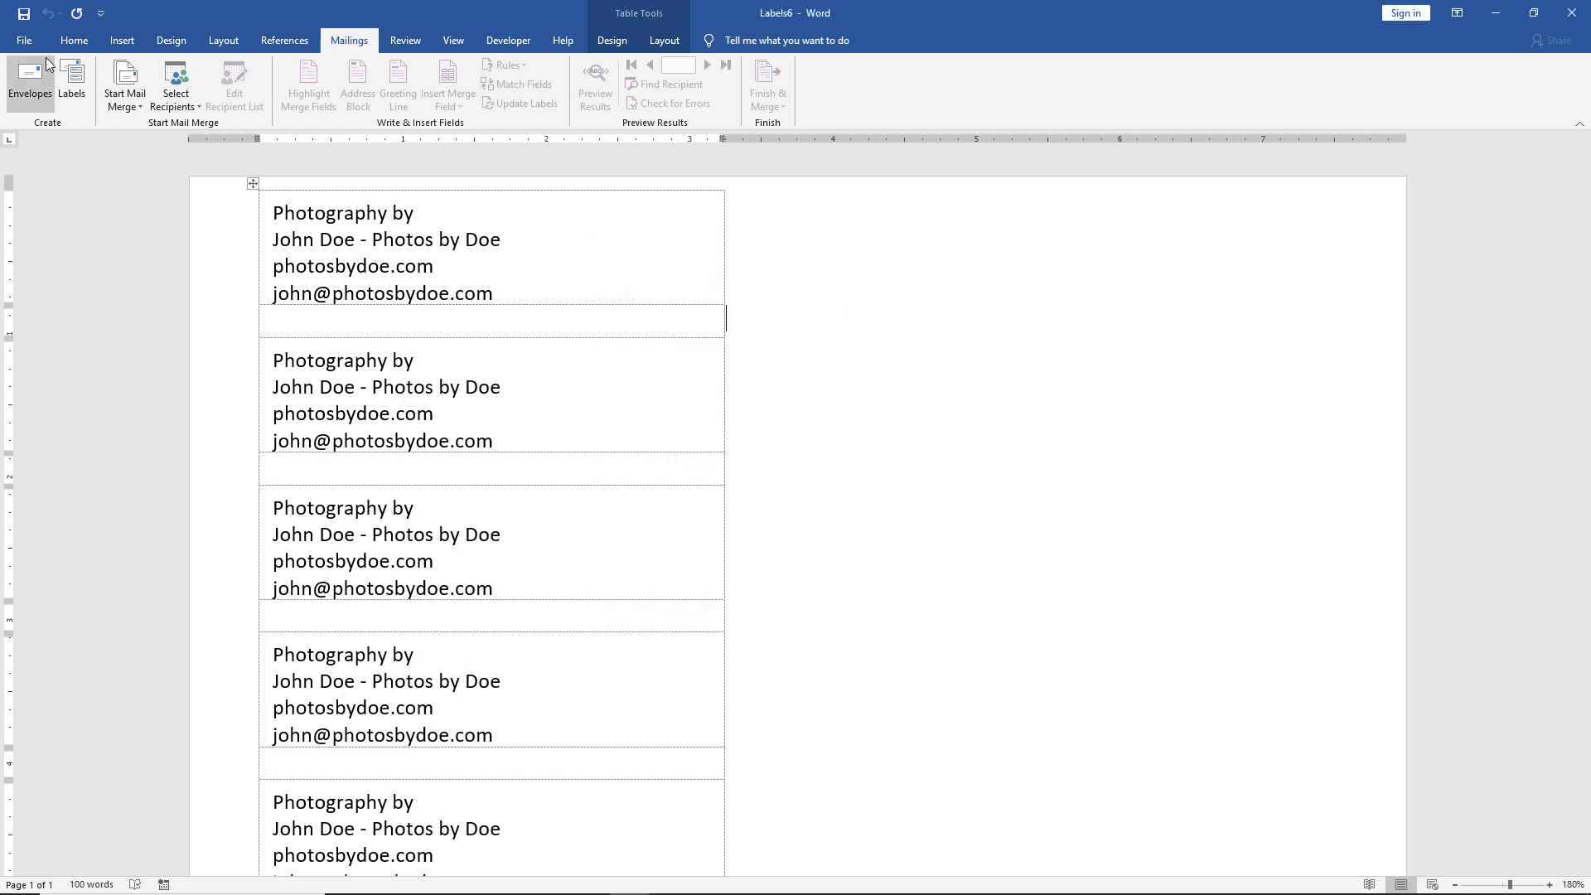
Preview the Labels6 page for printing, keeping the Brother HL-L8350CDW printer selected
click(25, 41)
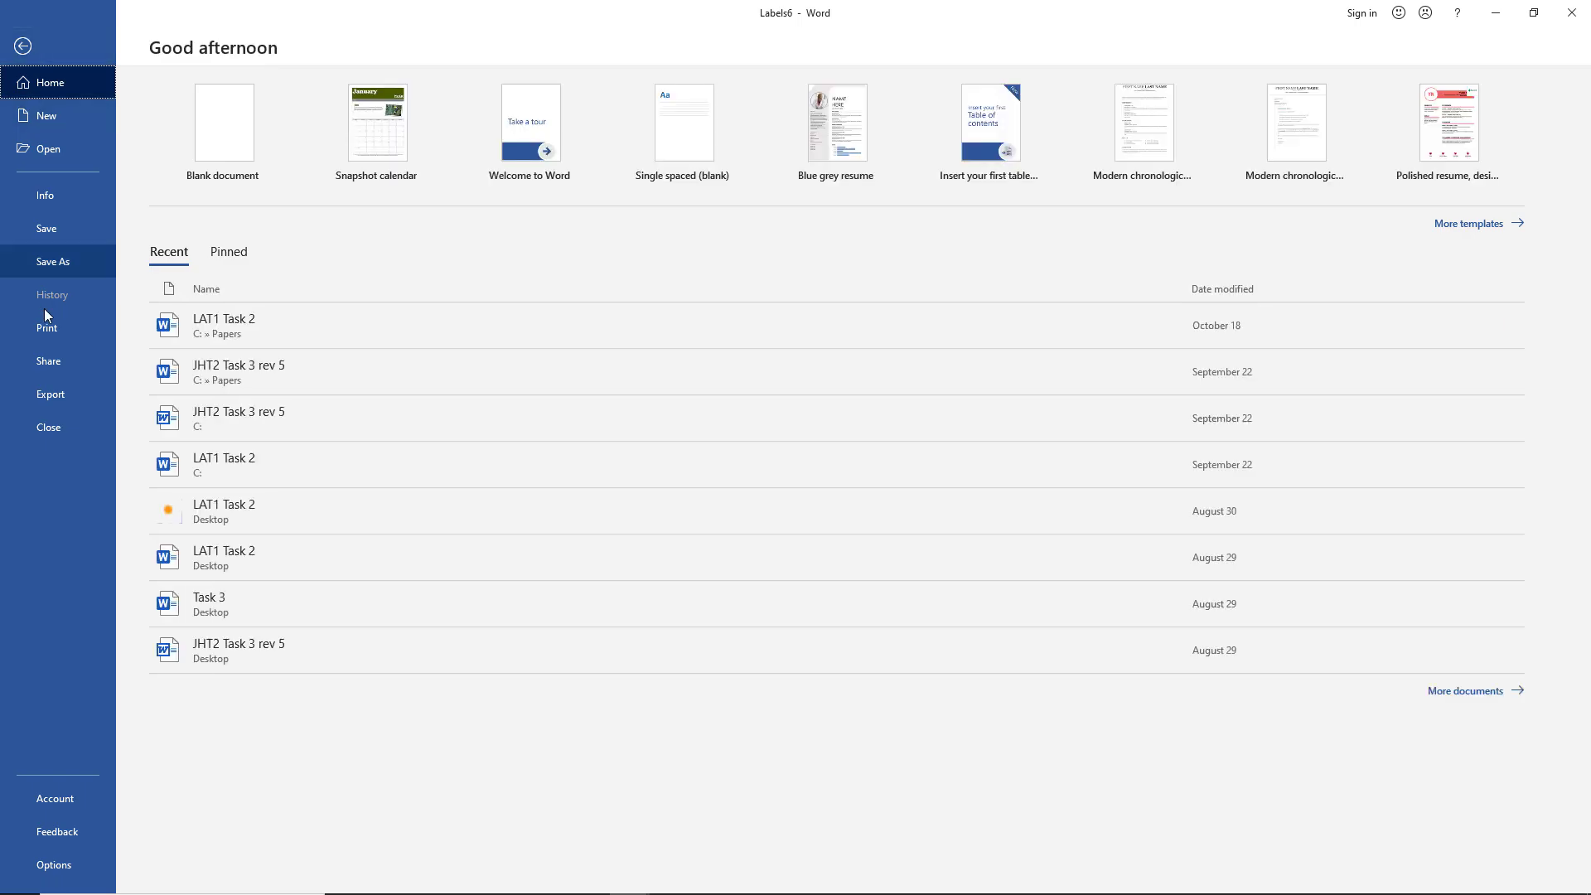
click(53, 334)
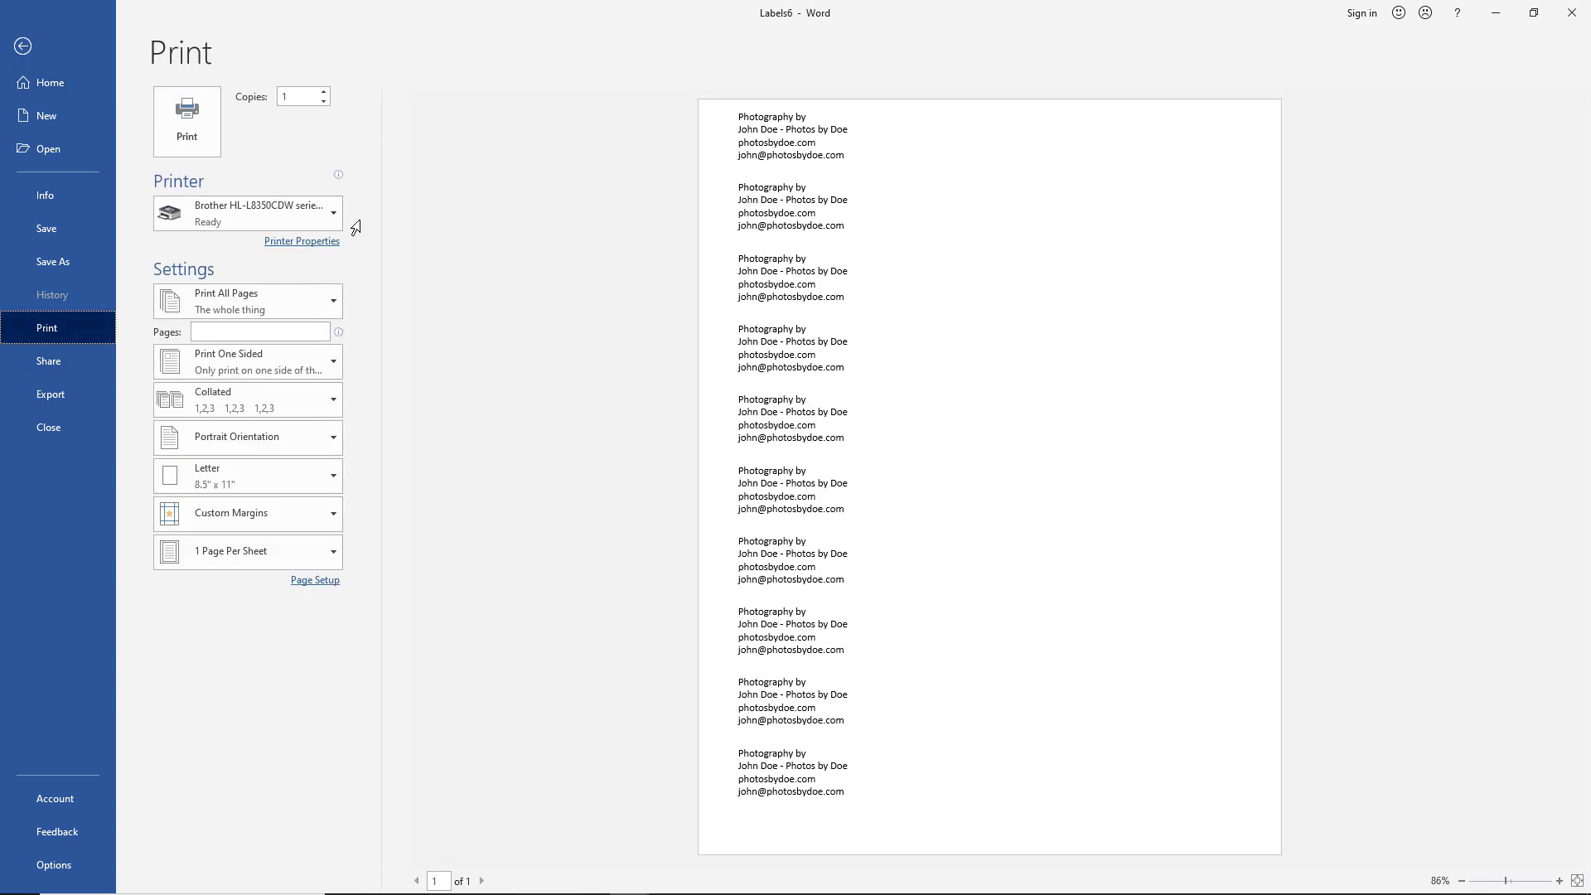
click(334, 212)
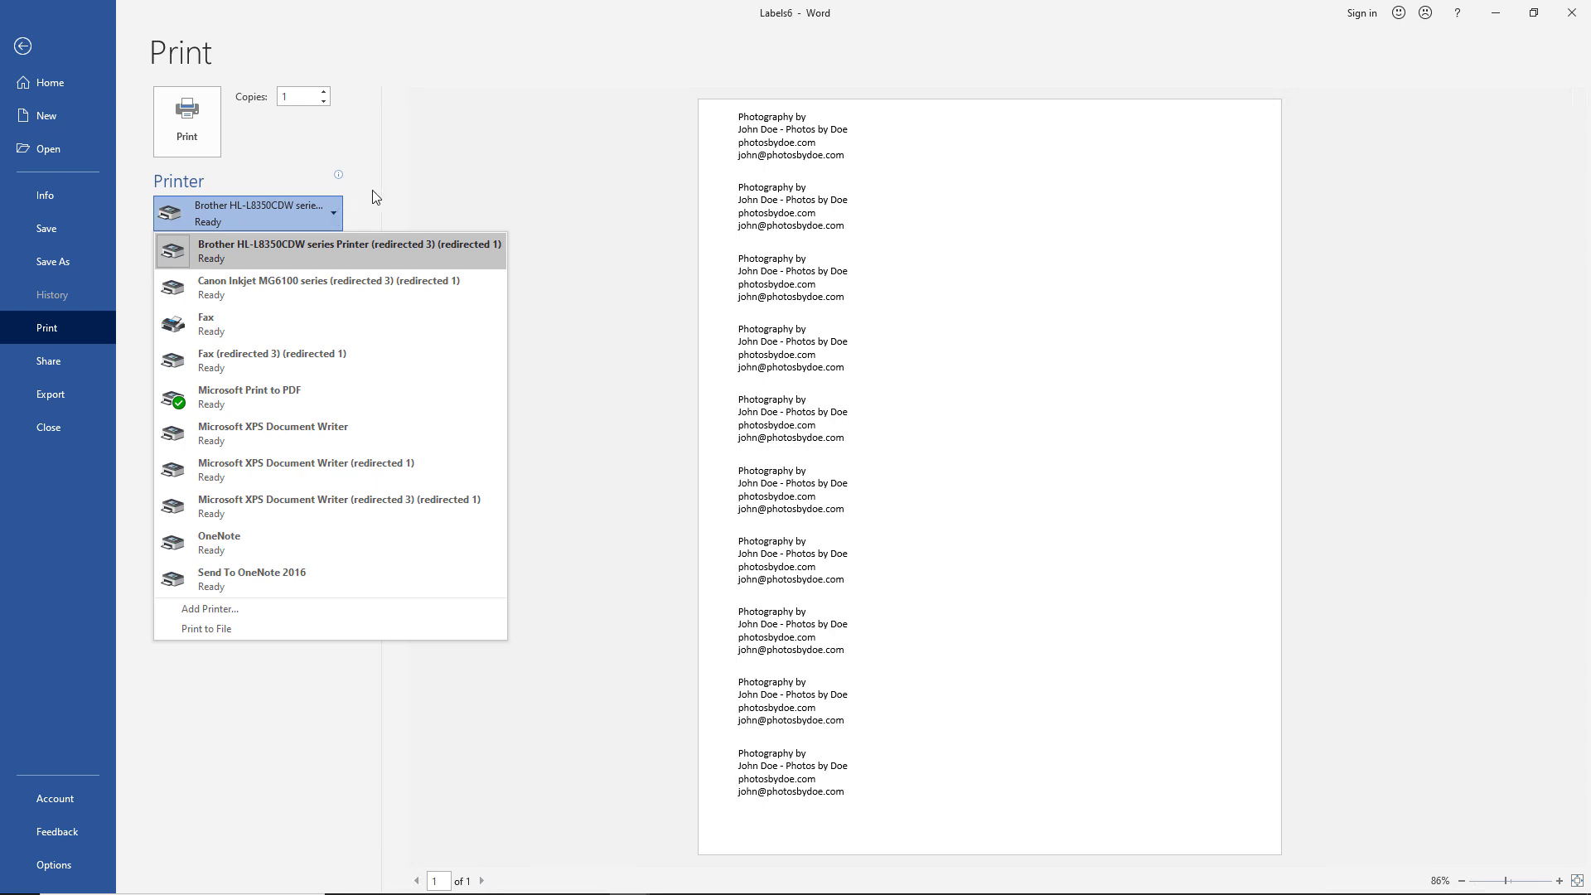
click(431, 172)
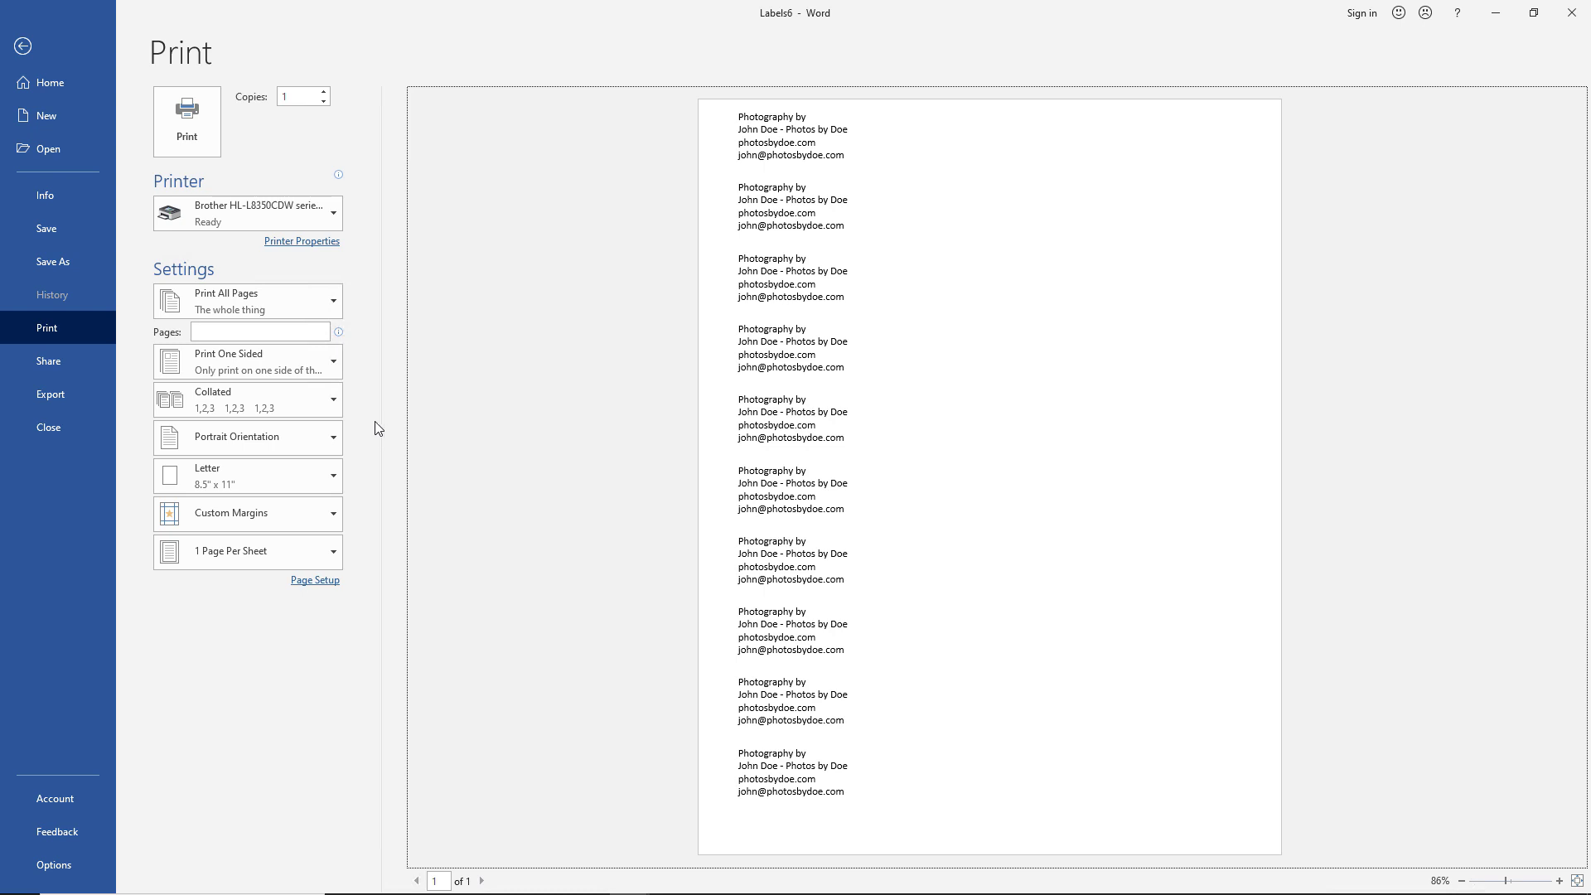
click(174, 124)
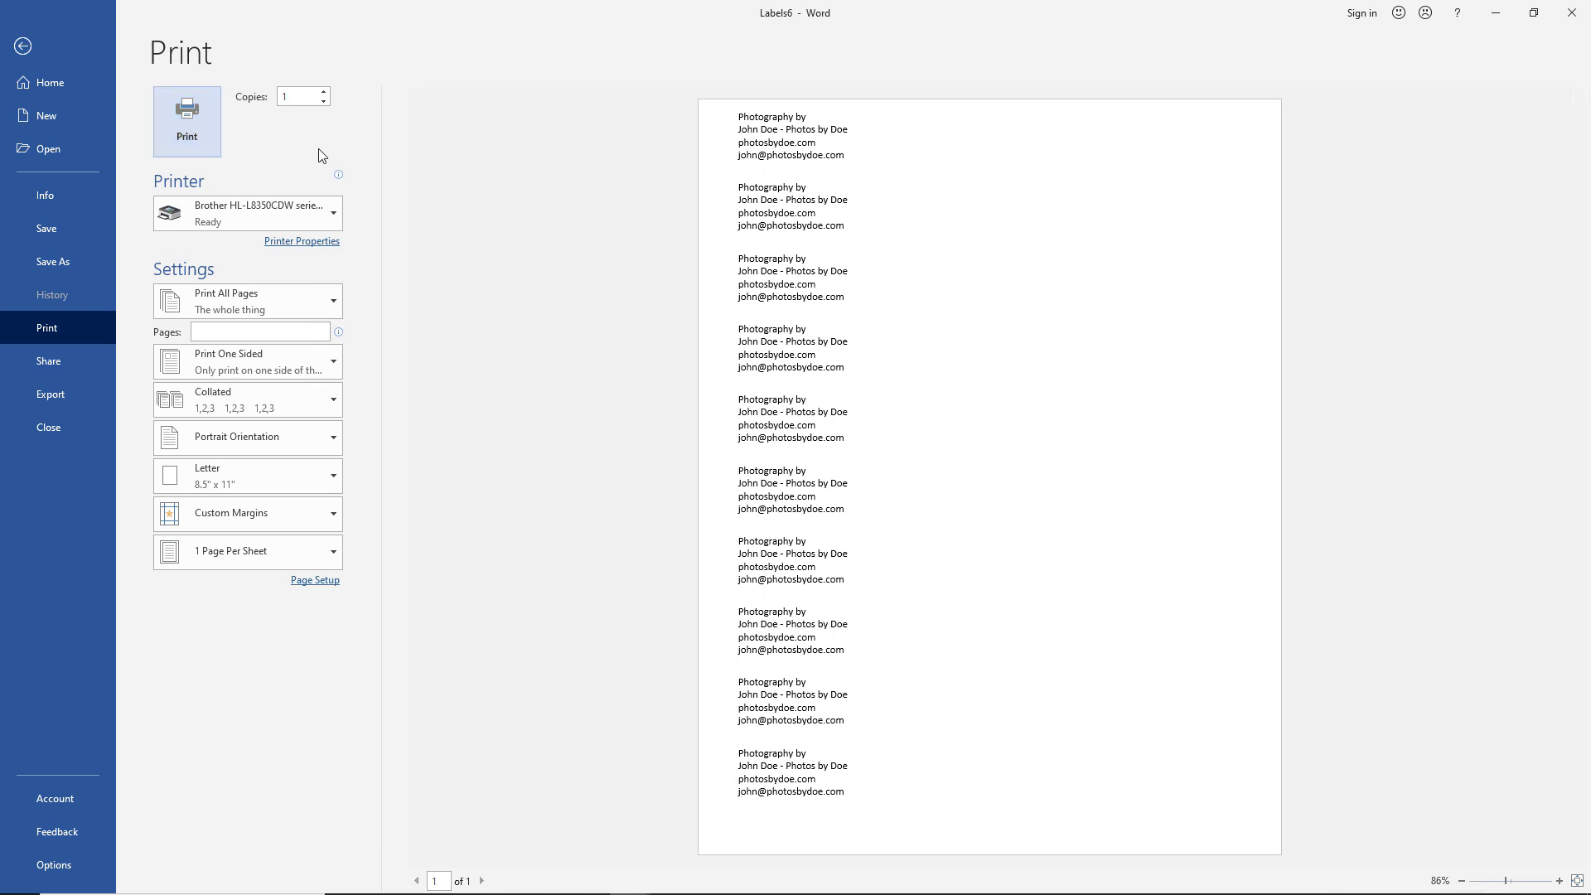